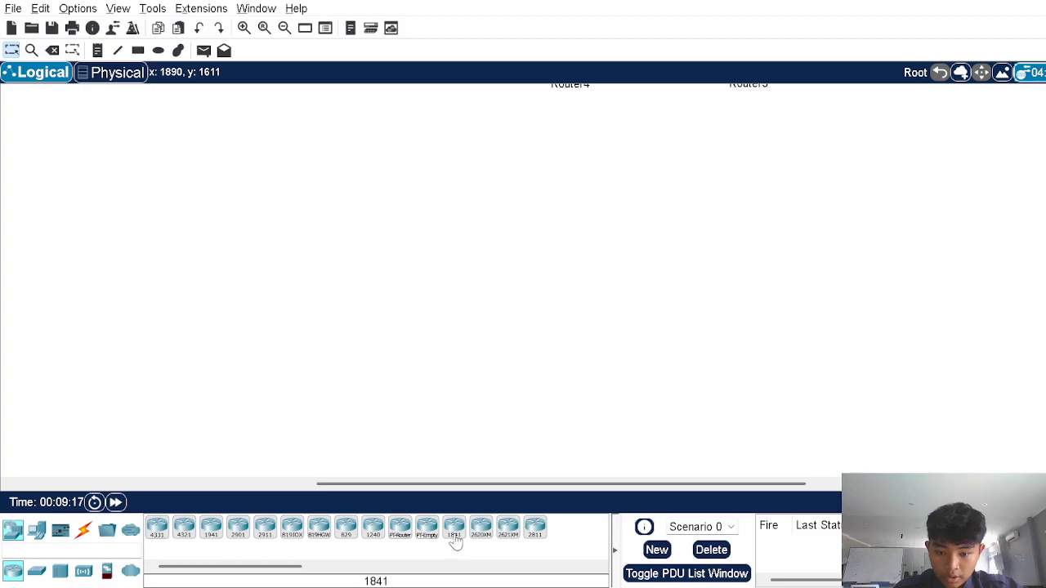
Place three 1841 routers in a triangle in the empty workspace, one above and two below
{"action": "left_click_drag", "start_coordinate": [455, 543], "coordinate": [518, 157]}
{"action": "left_click_drag", "start_coordinate": [456, 540], "coordinate": [433, 300]}
{"action": "left_click_drag", "start_coordinate": [455, 530], "coordinate": [615, 297]}
{"action": "left_click_drag", "start_coordinate": [429, 295], "coordinate": [418, 302]}
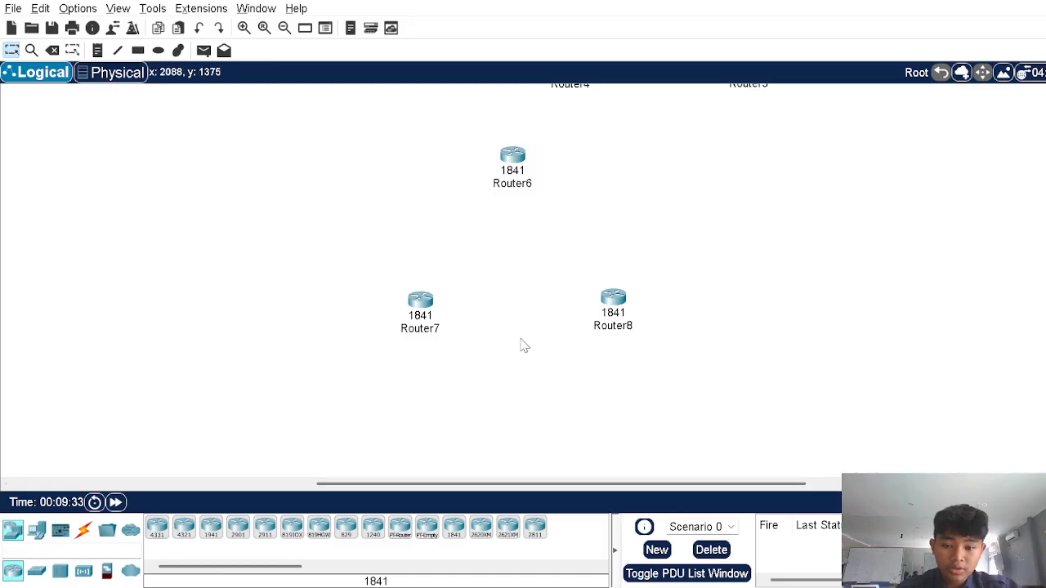
{"action": "key", "text": "alt+Tab"}
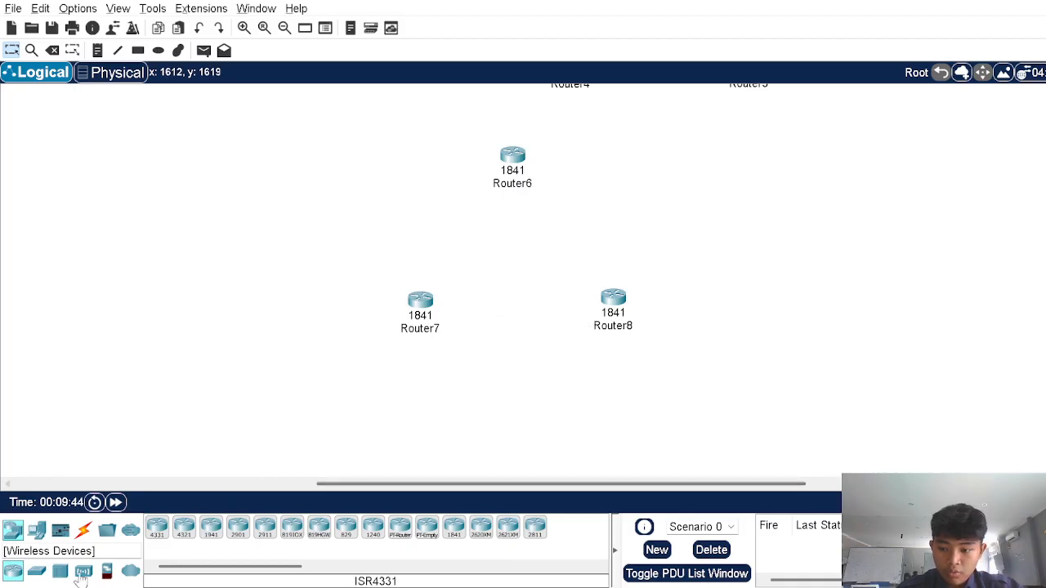
{"action": "left_click", "coordinate": [37, 531]}
{"action": "left_click", "coordinate": [12, 531]}
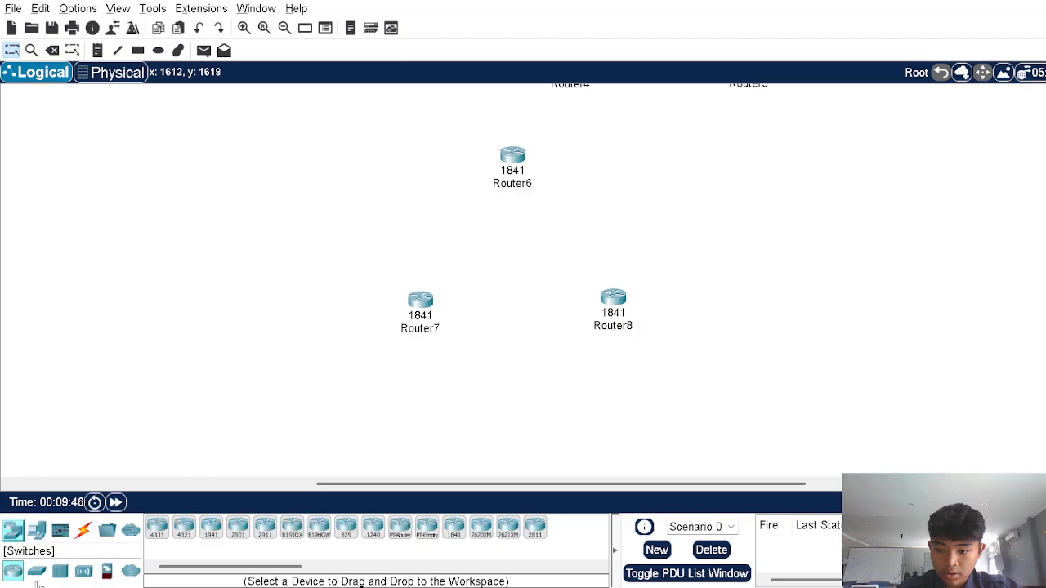
{"action": "left_click", "coordinate": [37, 575]}
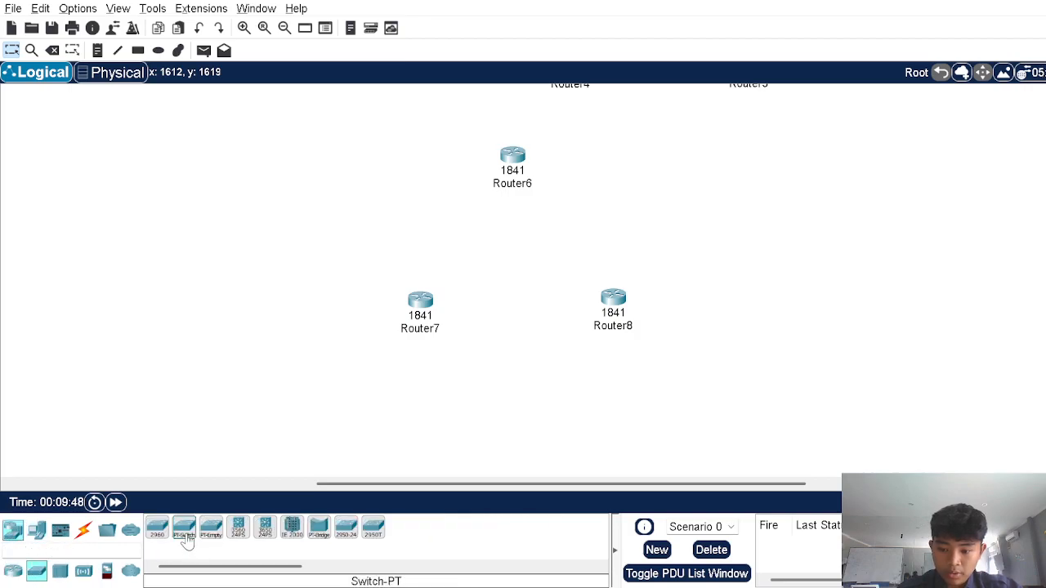
{"action": "left_click_drag", "start_coordinate": [187, 541], "coordinate": [526, 378]}
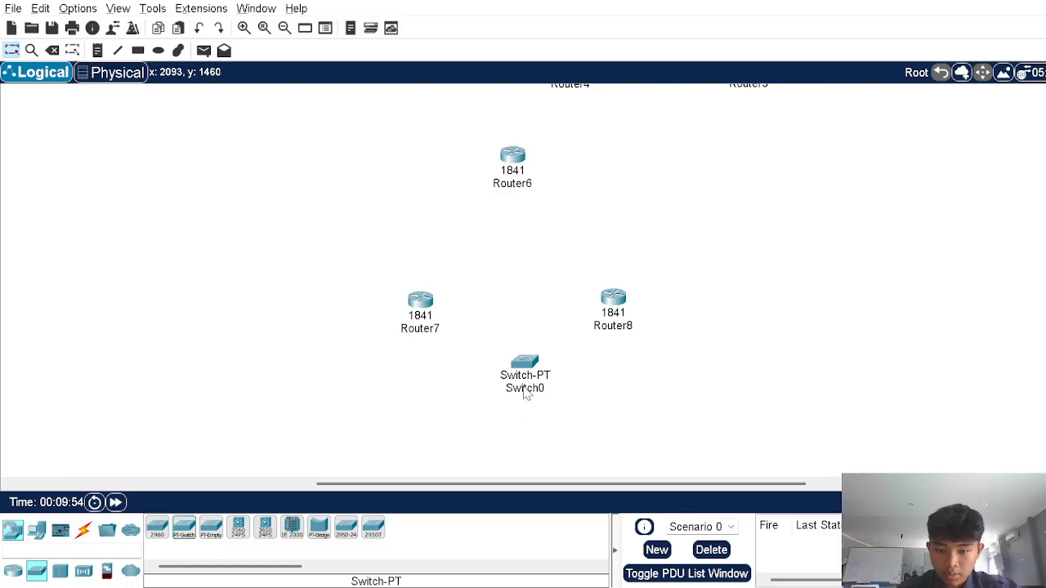
{"action": "left_click", "coordinate": [51, 50]}
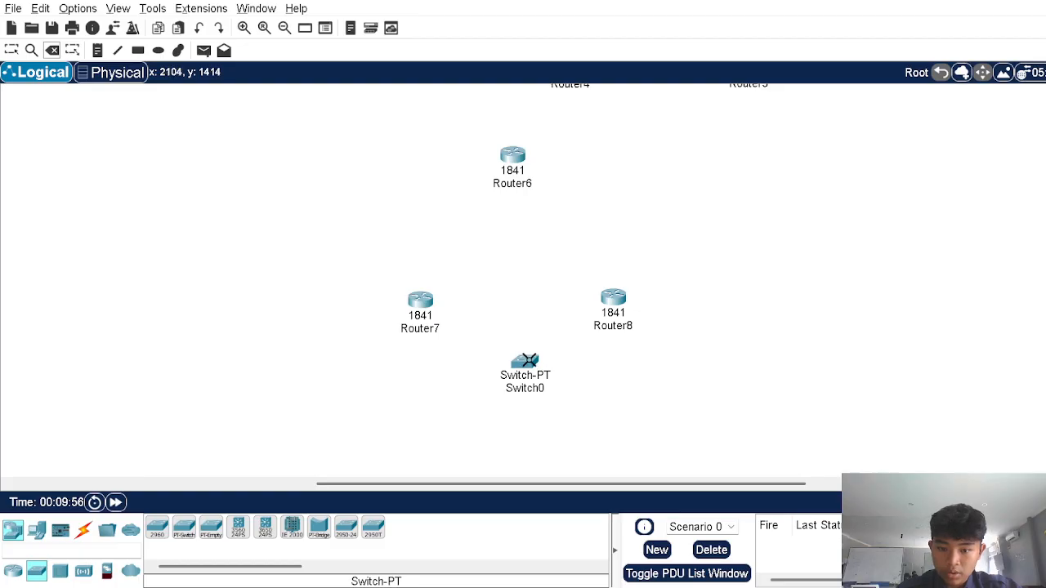
{"action": "left_click", "coordinate": [525, 365]}
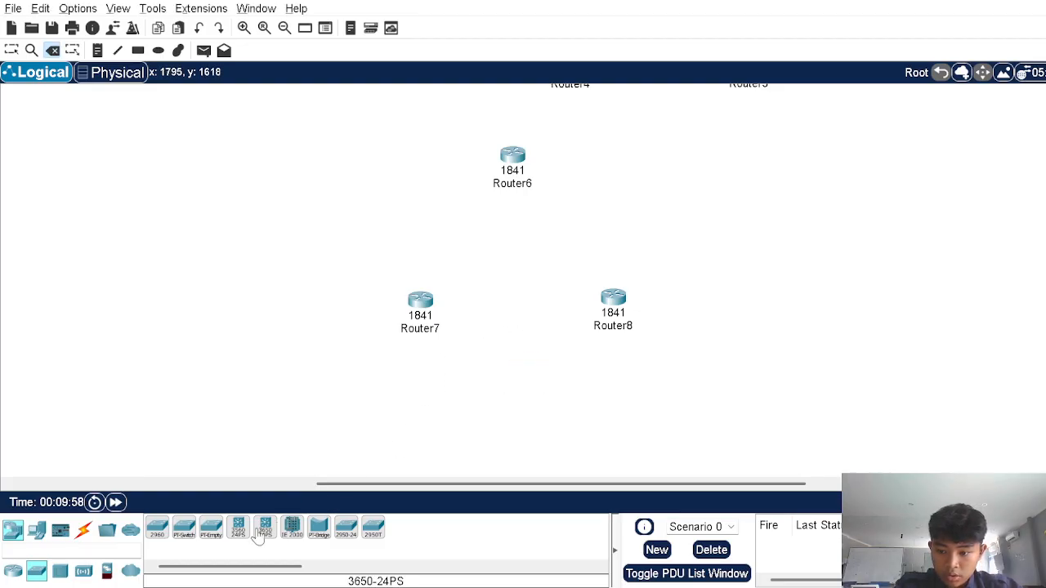
Add a 2960 switch centred below Router7 and Router8, and a PC beneath the switch
{"action": "left_click_drag", "start_coordinate": [156, 531], "coordinate": [518, 366]}
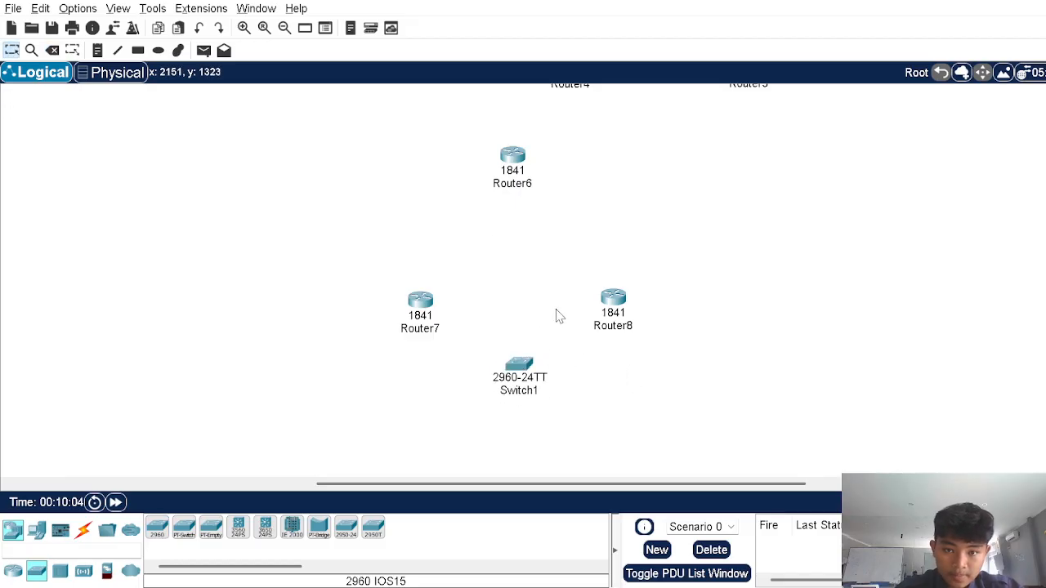
{"action": "scroll", "coordinate": [559, 315], "scroll_direction": "down", "scroll_amount": 2}
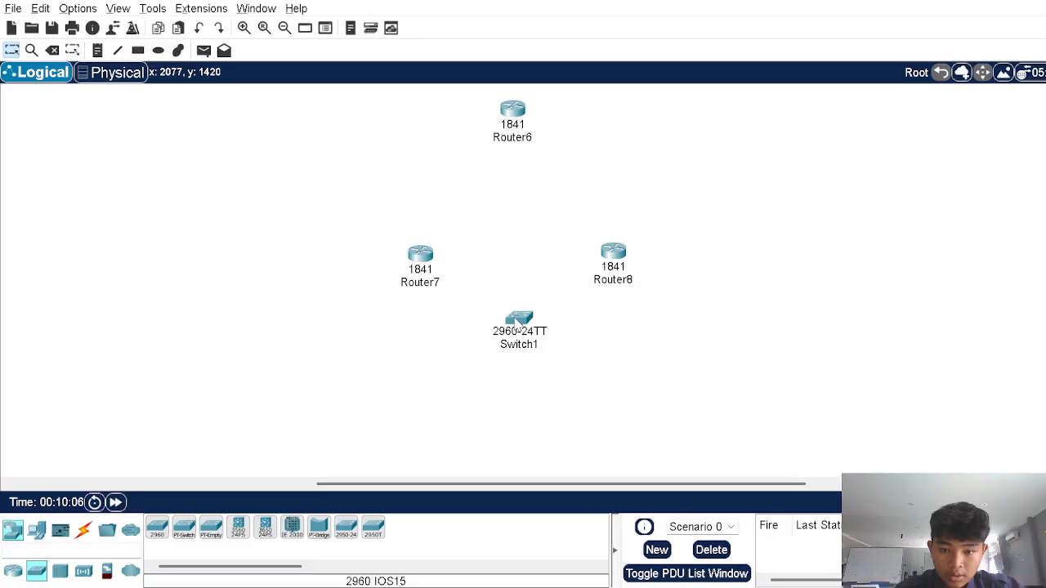
{"action": "left_click_drag", "start_coordinate": [518, 321], "coordinate": [511, 320]}
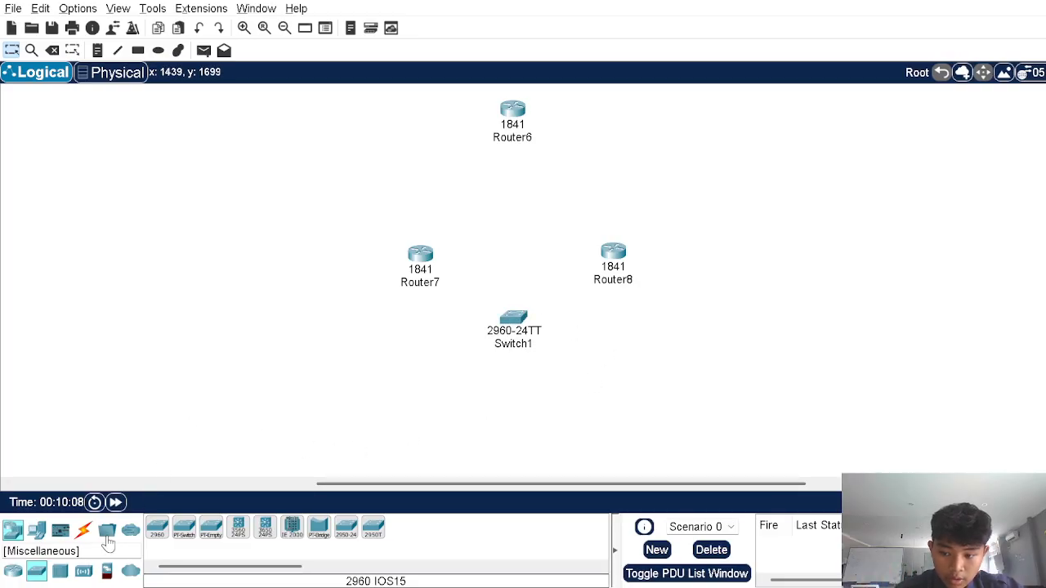
{"action": "left_click", "coordinate": [36, 531]}
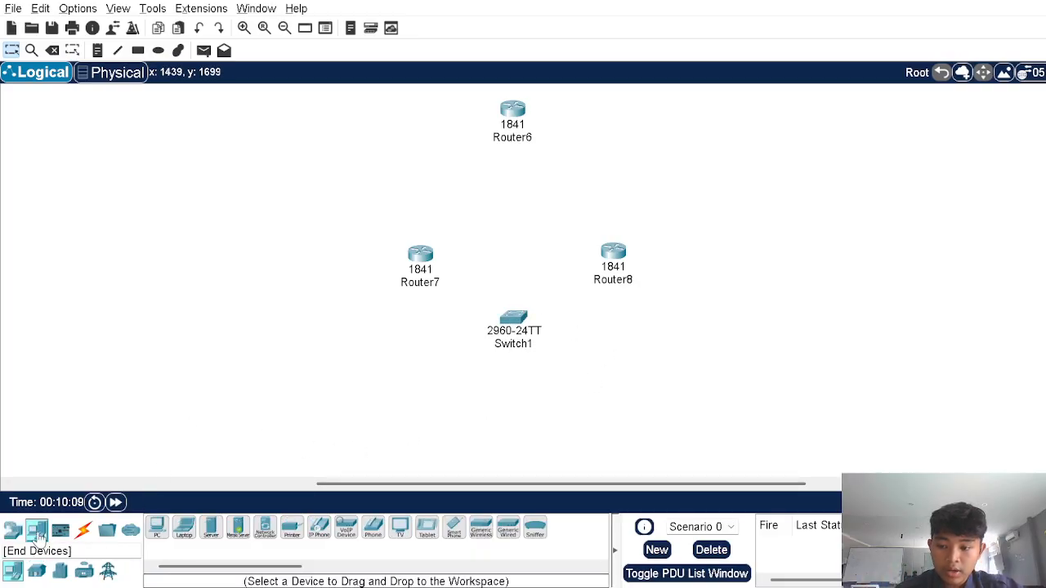
{"action": "left_click", "coordinate": [158, 530]}
{"action": "left_click", "coordinate": [523, 442]}
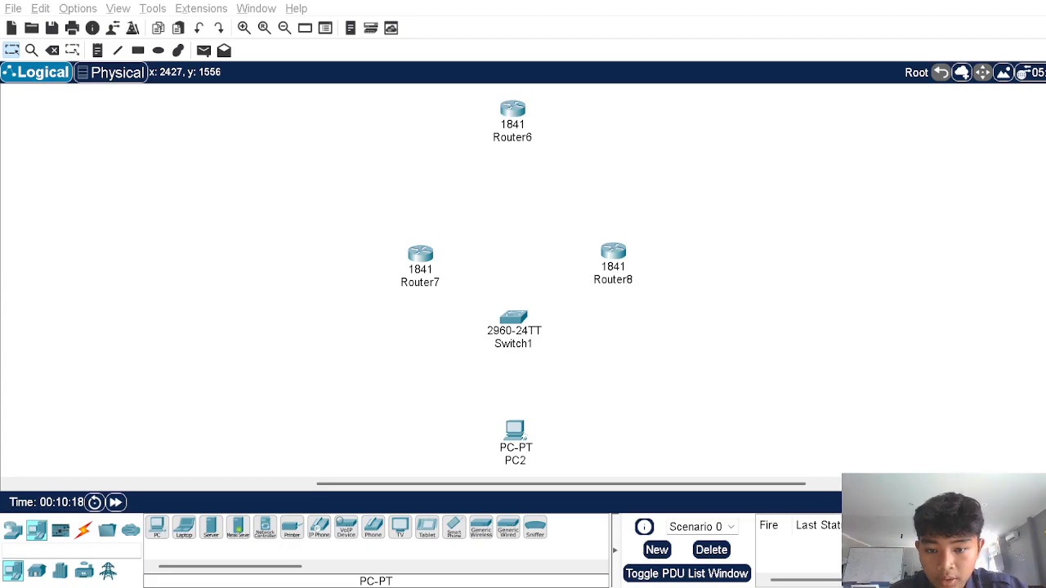
Cable Router7 and Router8 to the 2960 switch using the automatic connection type
{"action": "left_click", "coordinate": [84, 531]}
{"action": "left_click", "coordinate": [511, 127]}
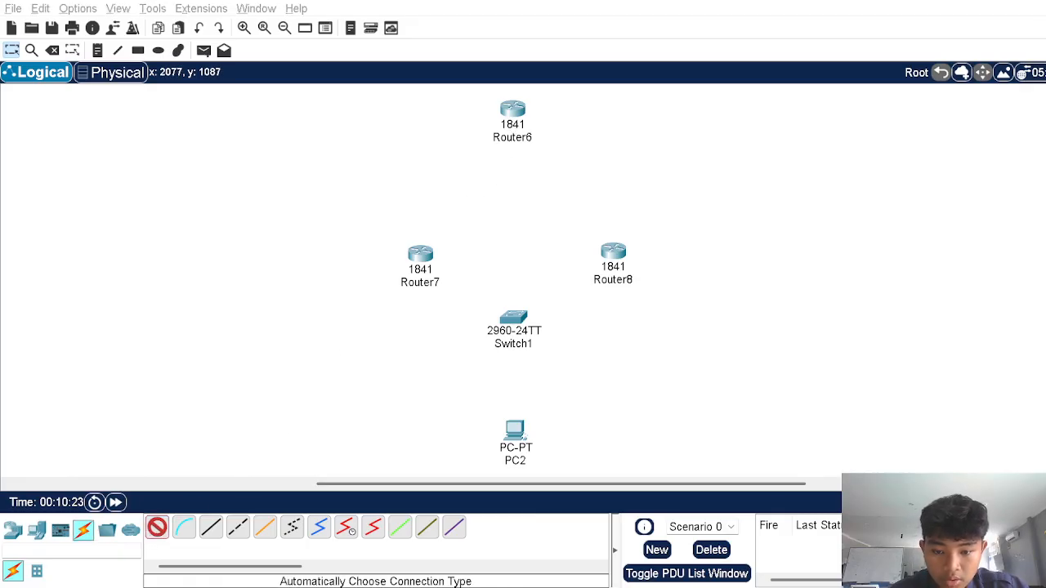
{"action": "left_click", "coordinate": [420, 256]}
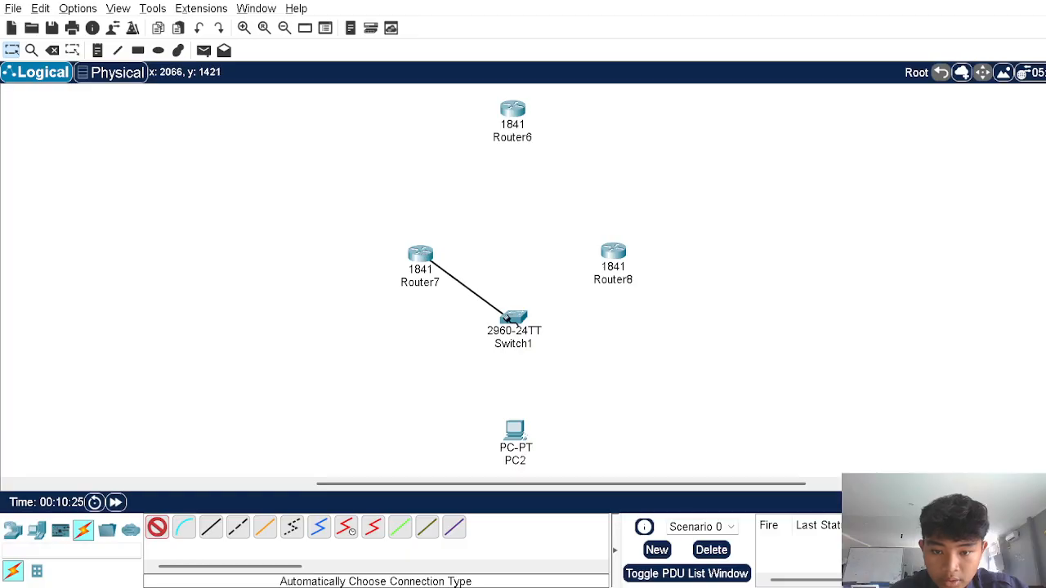
{"action": "left_click", "coordinate": [512, 318]}
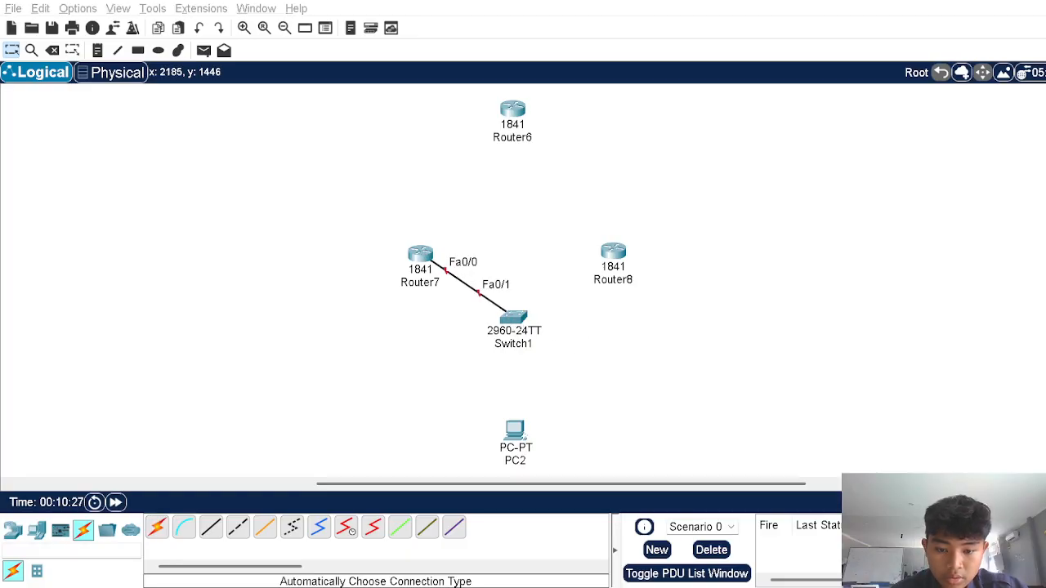
{"action": "left_click", "coordinate": [157, 528]}
{"action": "left_click", "coordinate": [596, 266]}
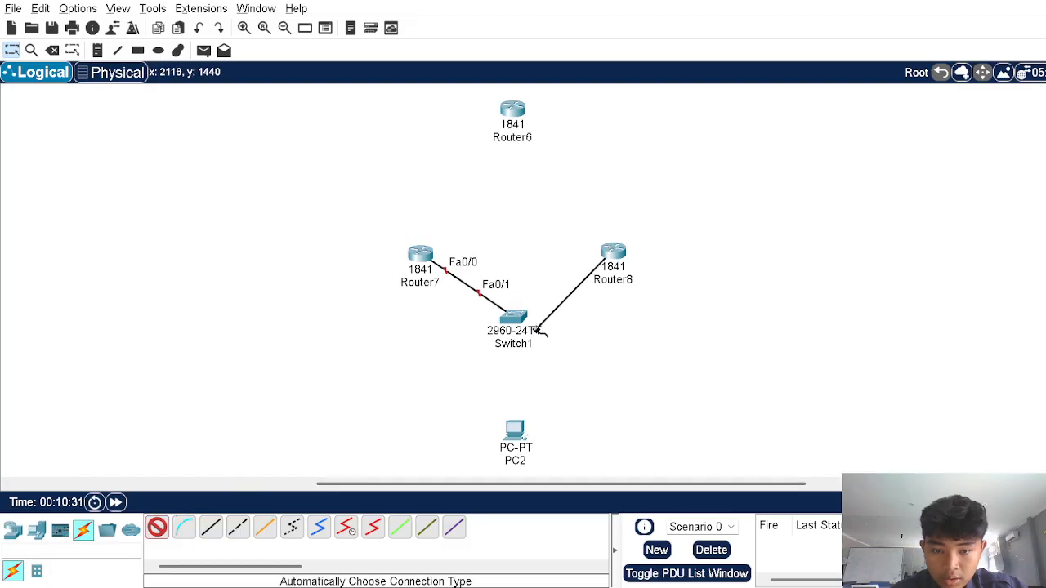
{"action": "left_click", "coordinate": [515, 318]}
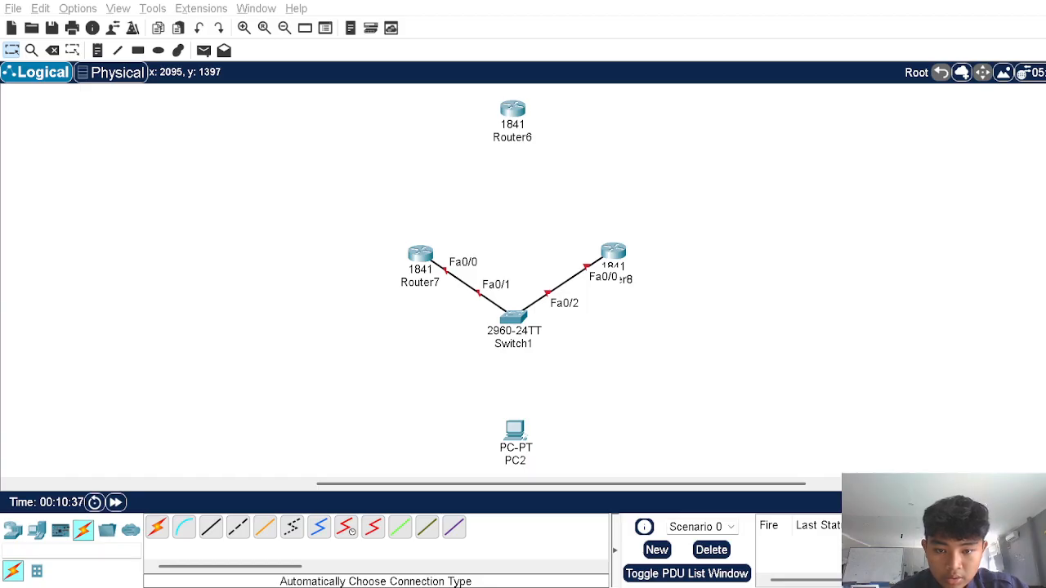
Cable Router6 to both Router7 and Router8 using the automatic connection type
{"action": "left_click", "coordinate": [161, 532]}
{"action": "left_click", "coordinate": [511, 113]}
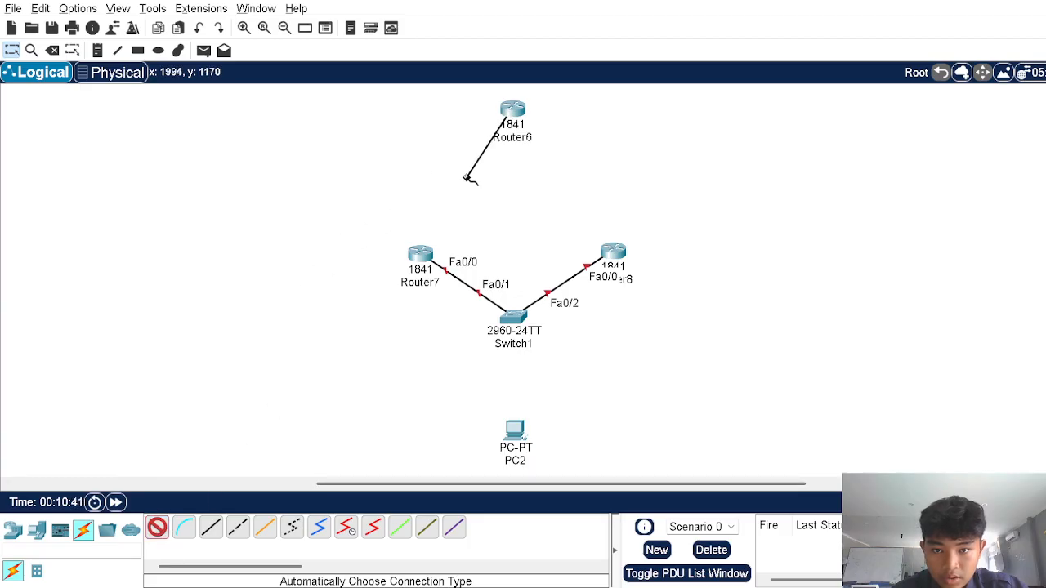
{"action": "left_click", "coordinate": [420, 249]}
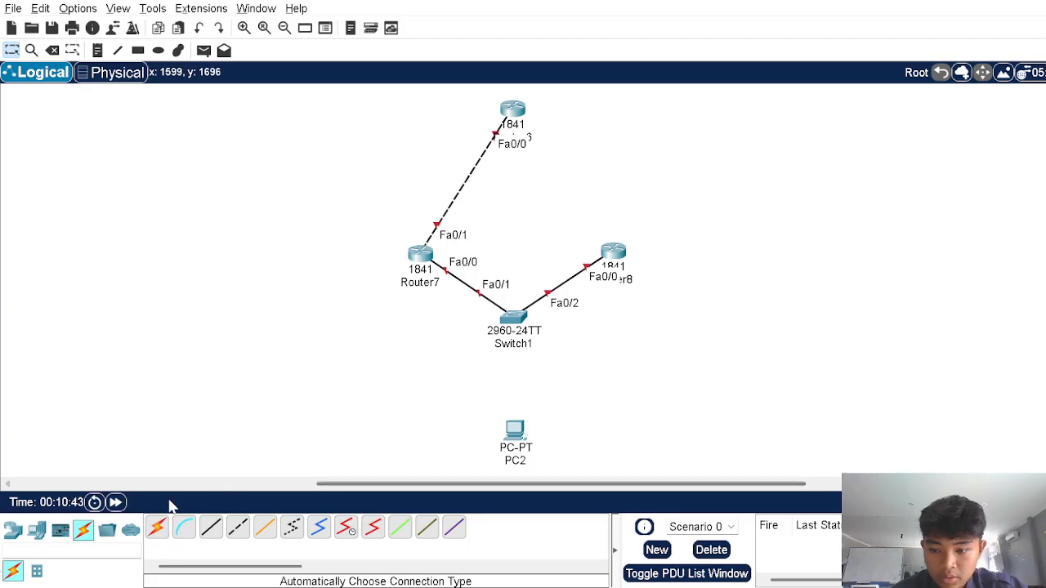
{"action": "left_click", "coordinate": [160, 531]}
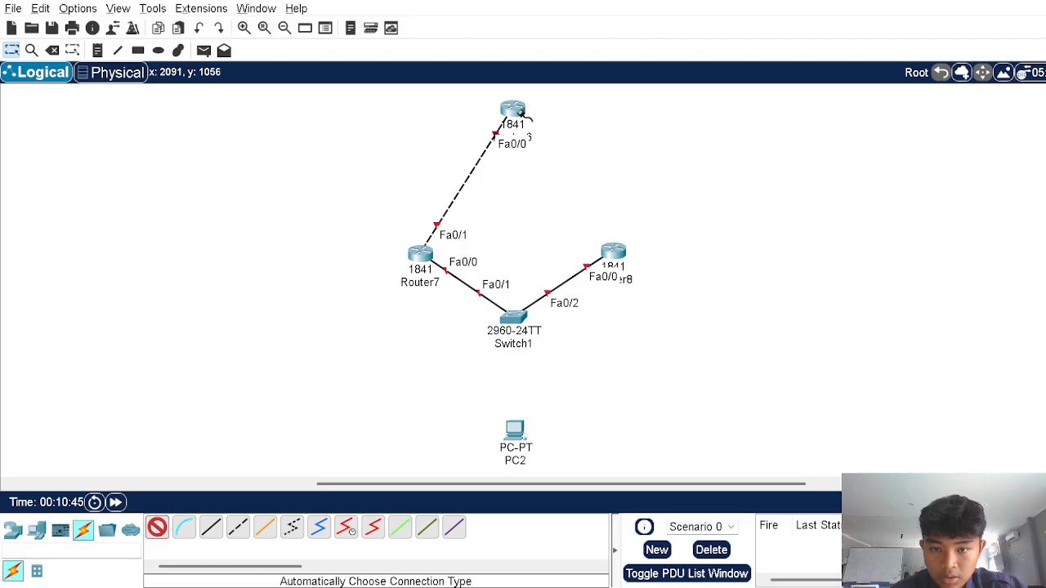
{"action": "left_click", "coordinate": [523, 110]}
{"action": "left_click", "coordinate": [613, 248]}
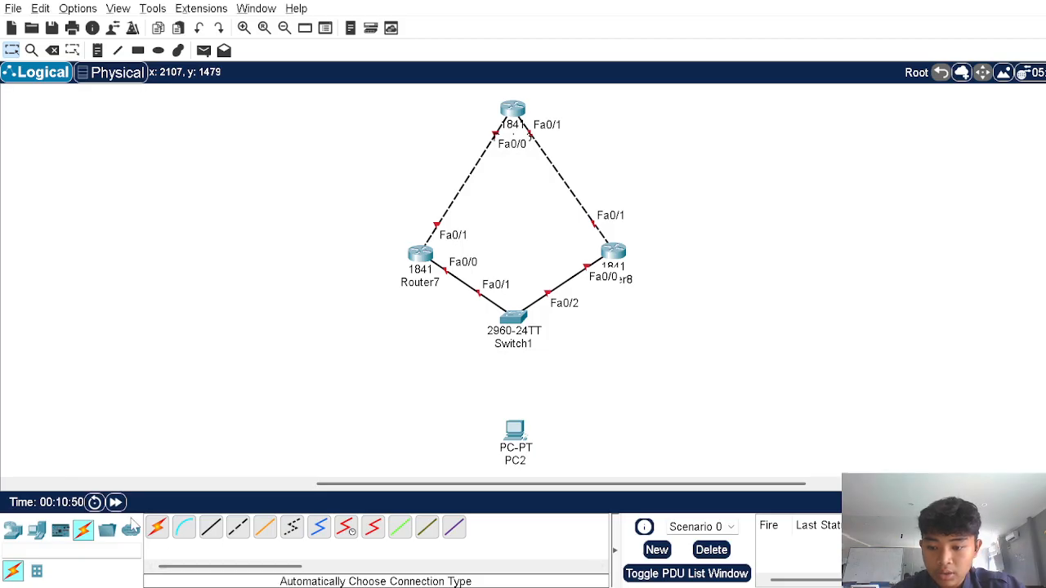
Cable the 2960 switch to the PC below it using the automatic connection type
{"action": "left_click", "coordinate": [157, 528]}
{"action": "left_click", "coordinate": [511, 324]}
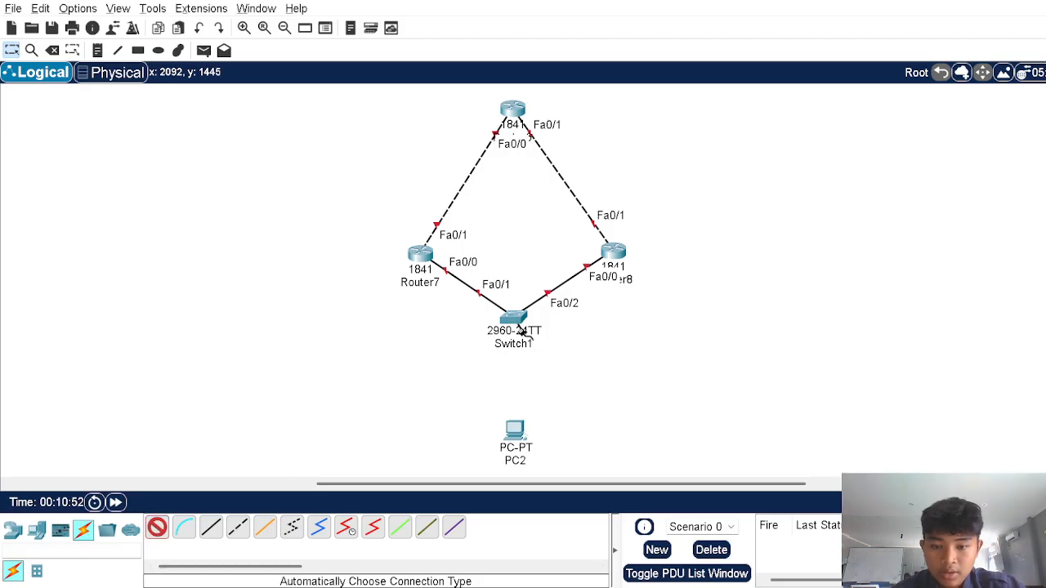
{"action": "left_click", "coordinate": [517, 430]}
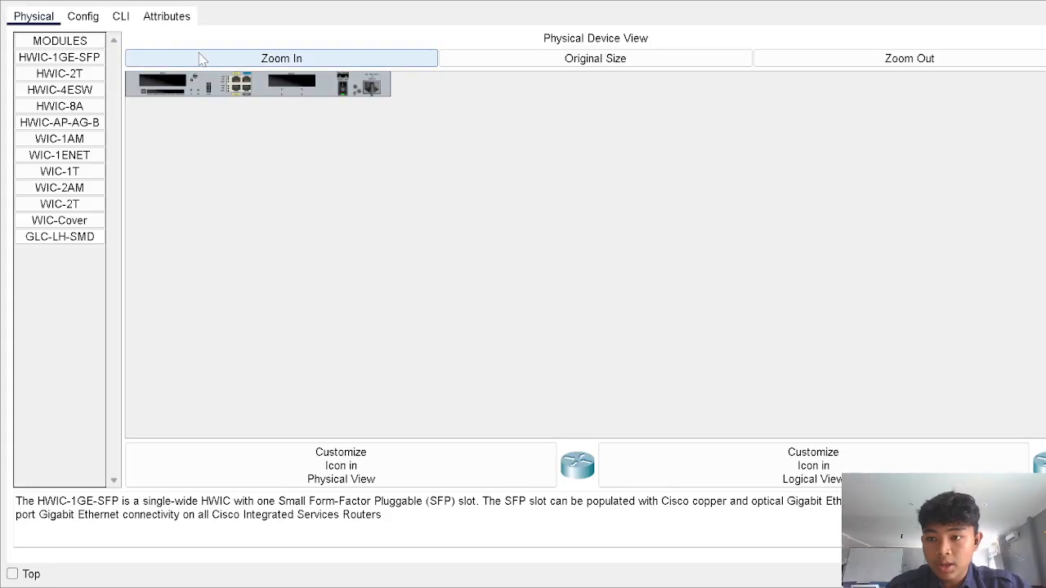
Decline the initial configuration dialog in the router's CLI and enter global configuration mode
{"action": "left_click", "coordinate": [120, 16]}
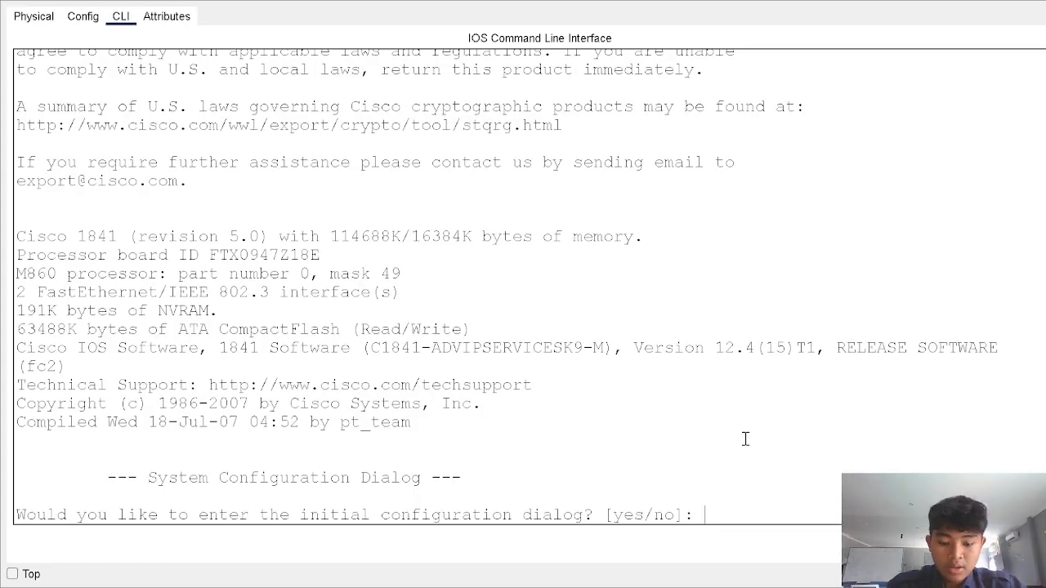
{"action": "type", "text": "no"}
{"action": "key", "text": "Return"}
{"action": "key", "text": "Return"}
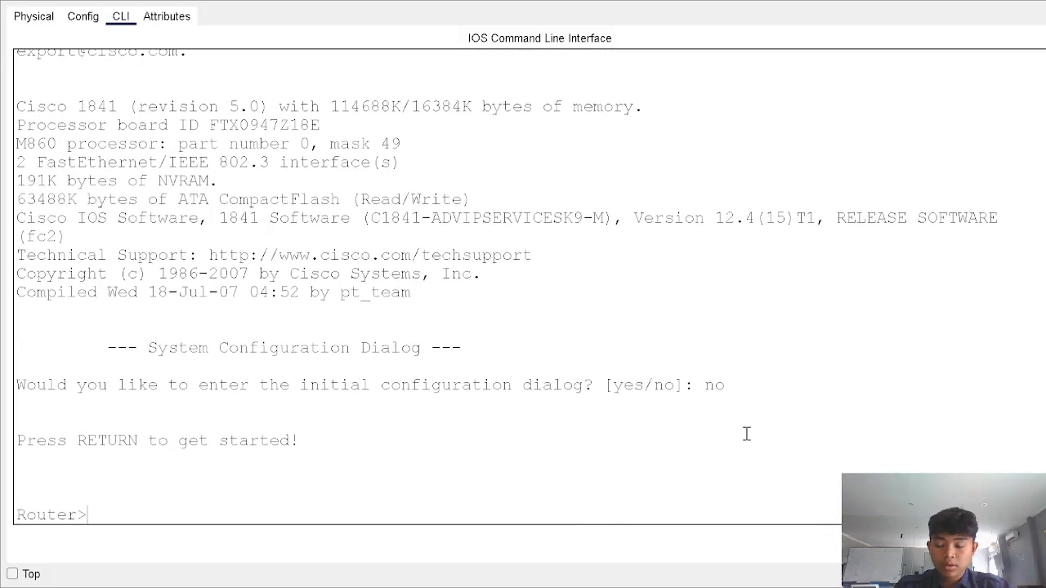
{"action": "type", "text": "en"}
{"action": "key", "text": "Return"}
{"action": "type", "text": "conf t"}
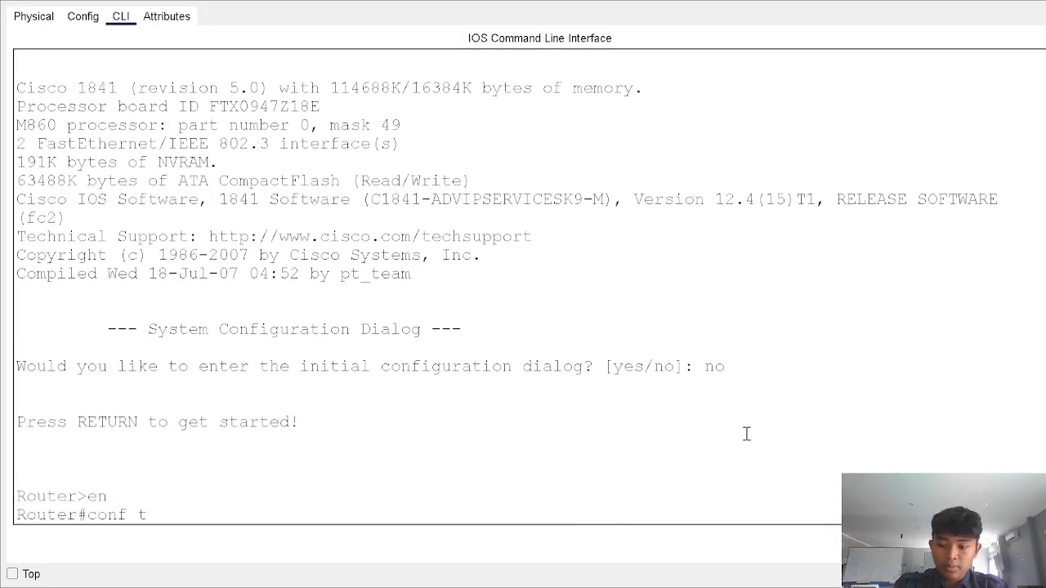
{"action": "key", "text": "Return"}
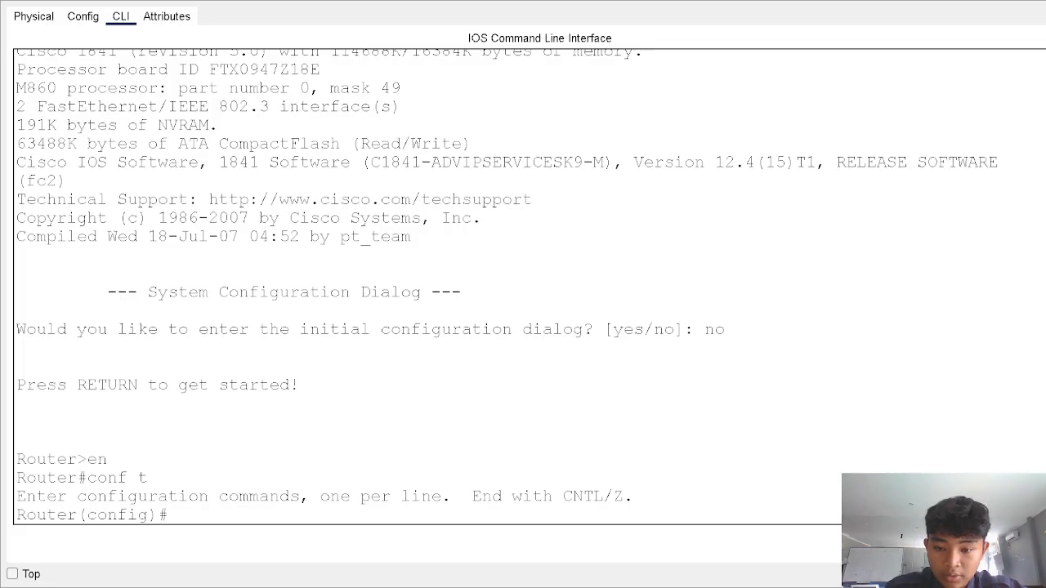
Assign IP address 192.168.1.1 with subnet mask 255.255.255.0 to the router's interface fa0/0 and enable the interface
{"action": "type", "text": "int f"}
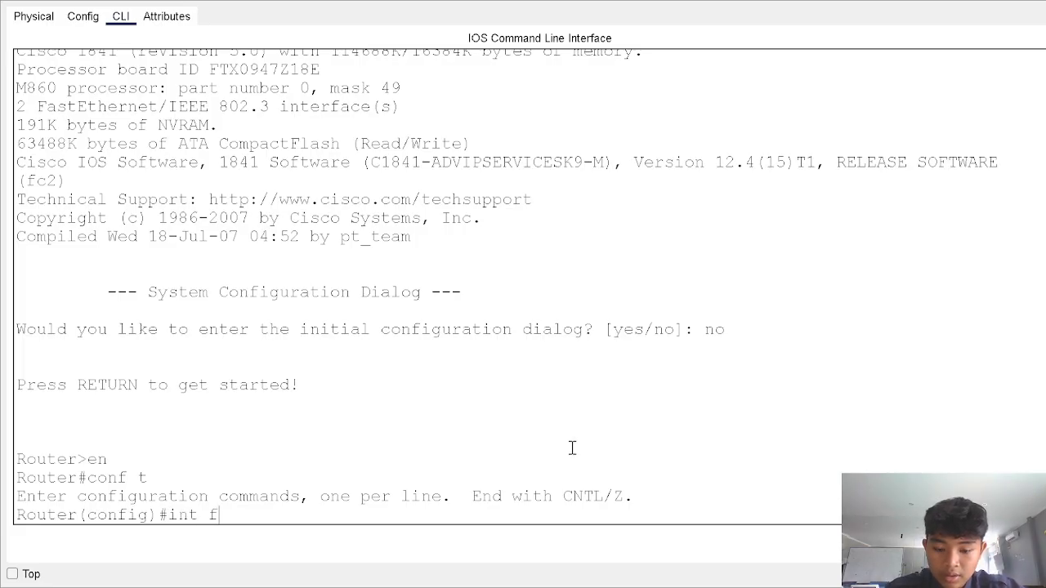
{"action": "type", "text": "a0/0"}
{"action": "key", "text": "Return"}
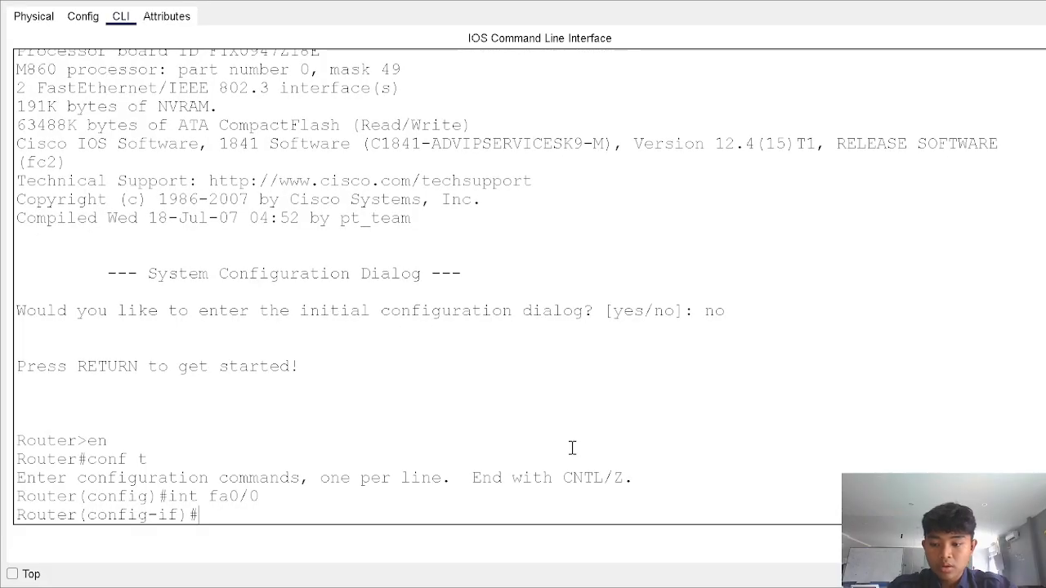
{"action": "type", "text": "ip add"}
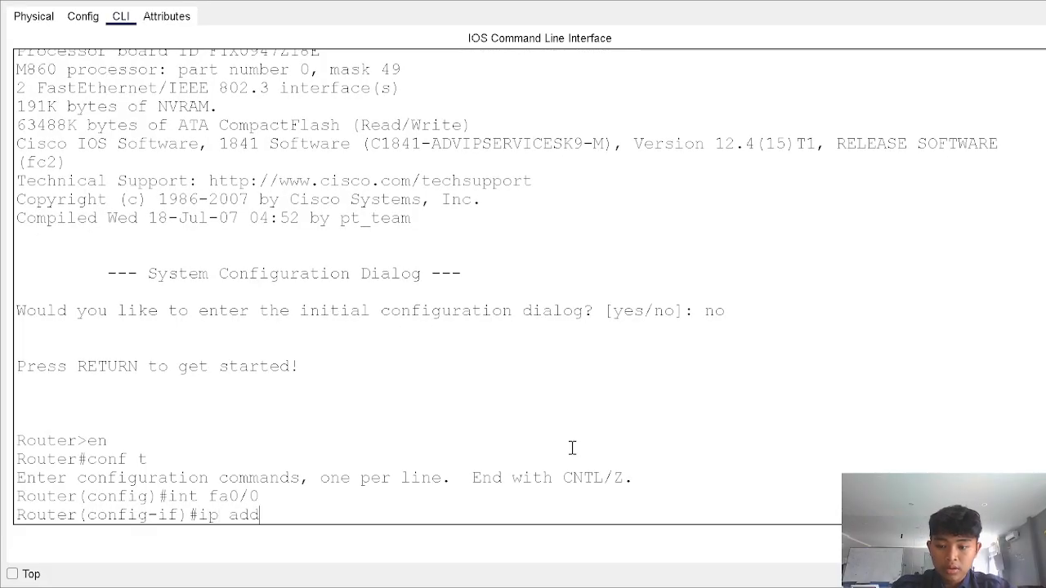
{"action": "type", "text": " 192.168.10.1"}
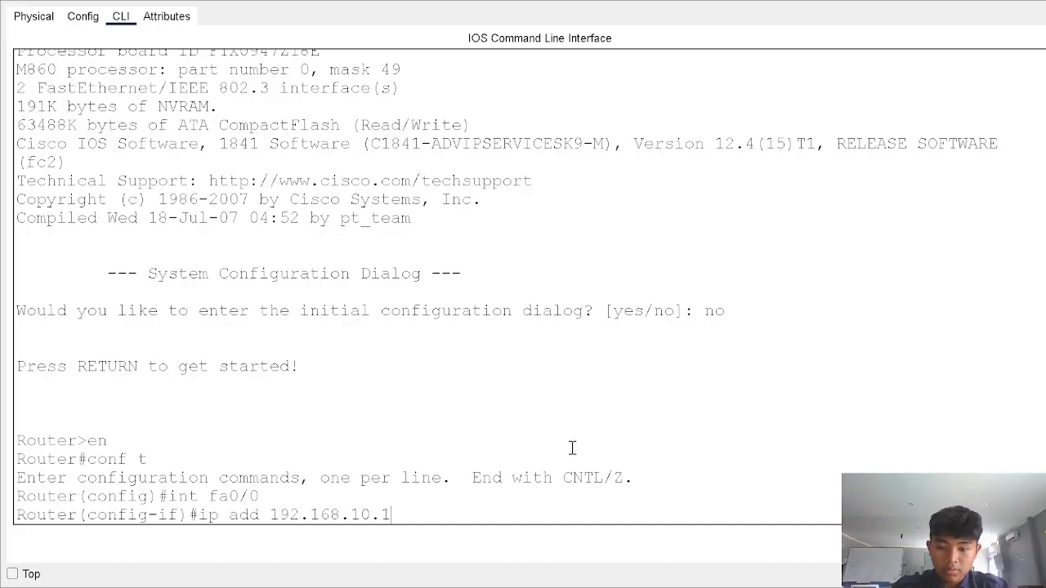
{"action": "key", "text": "BackSpace"}
{"action": "key", "text": "BackSpace"}
{"action": "key", "text": "BackSpace"}
{"action": "type", "text": ".."}
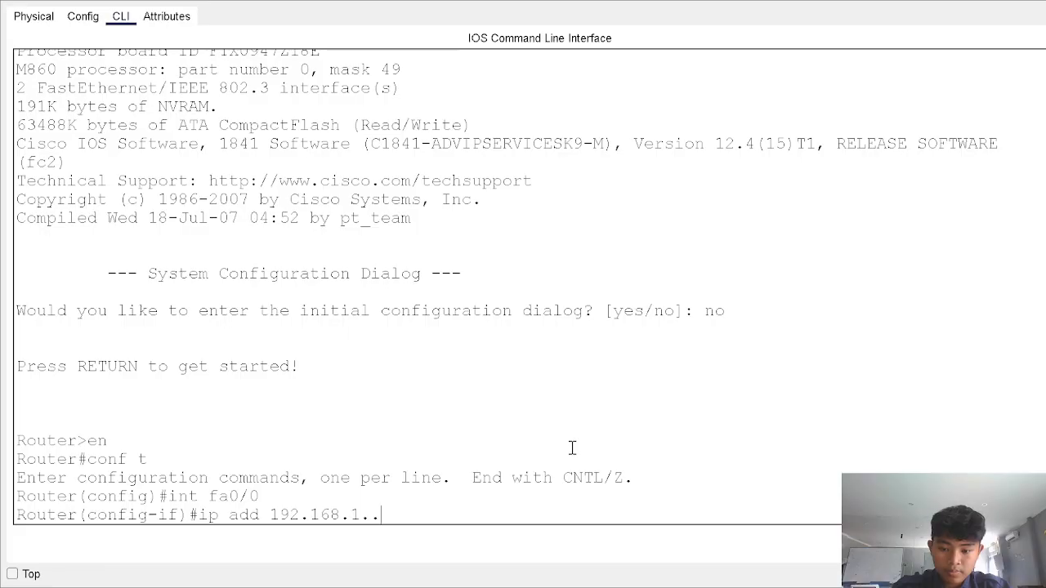
{"action": "key", "text": "BackSpace"}
{"action": "type", "text": "1 255.255.255.0"}
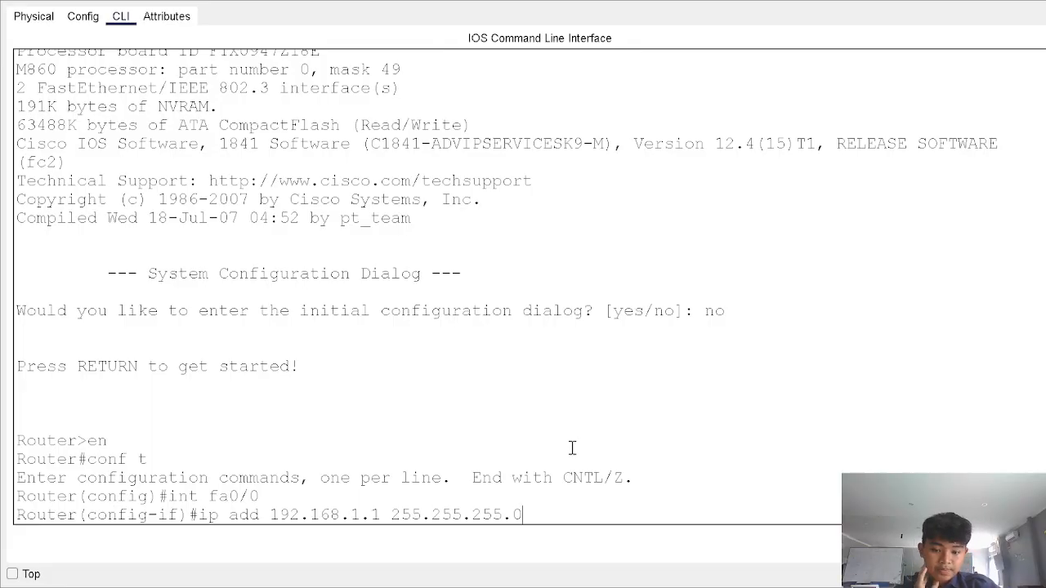
{"action": "key", "text": "Return"}
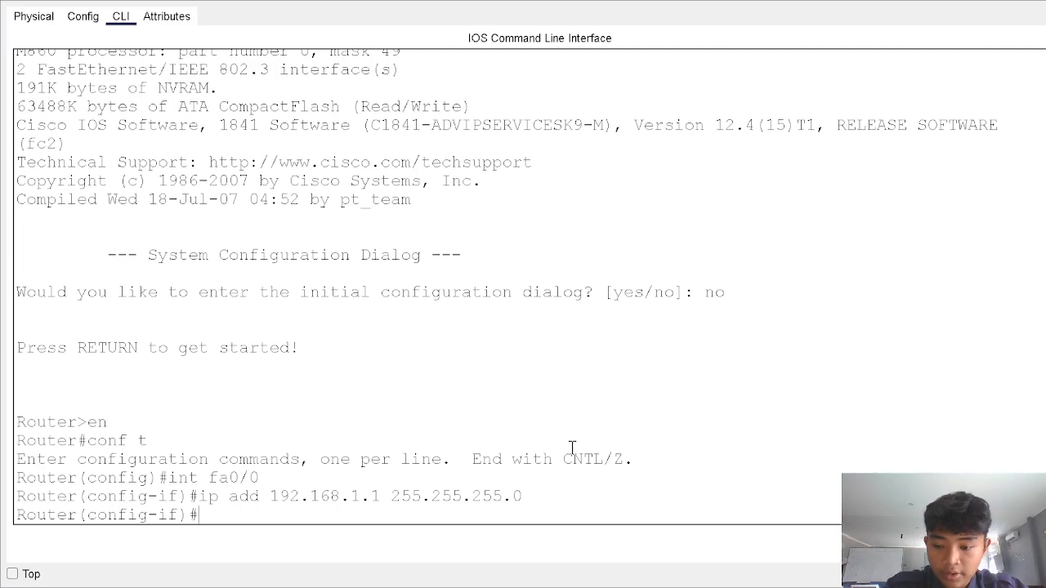
{"action": "type", "text": "no sh"}
{"action": "key", "text": "Return"}
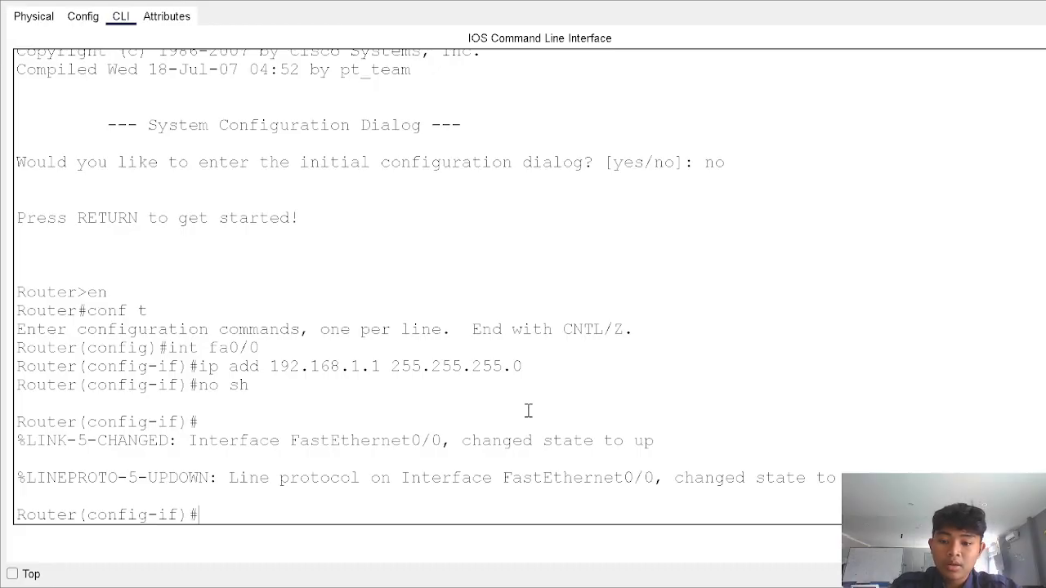
Assign the virtual IP address 192.168.1.254 to HSRP standby group 1 on interface fa0/0
{"action": "type", "text": "sta"}
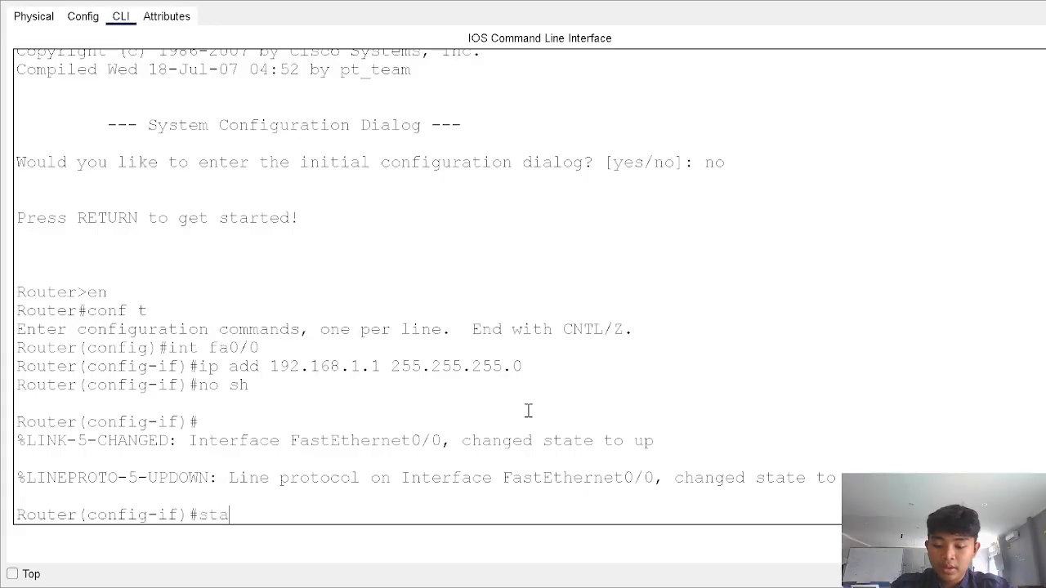
{"action": "type", "text": "ndby"}
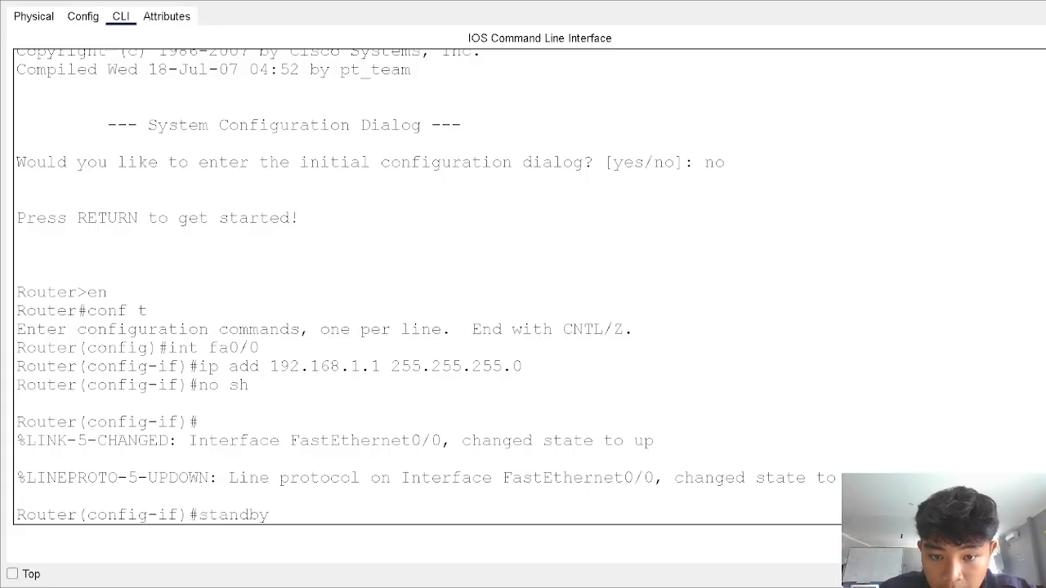
{"action": "type", "text": " 1 ip"}
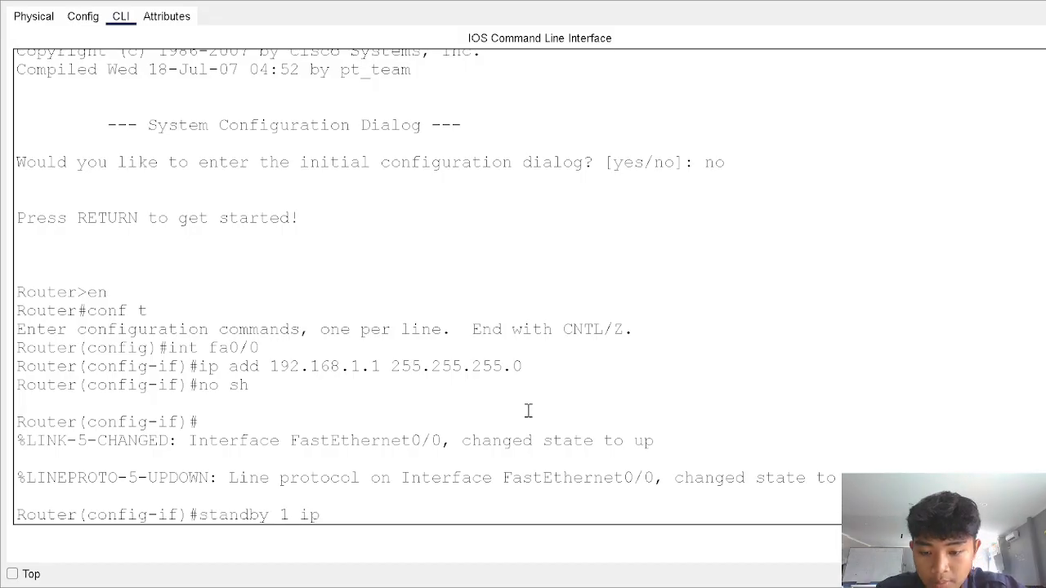
{"action": "type", "text": " 192."}
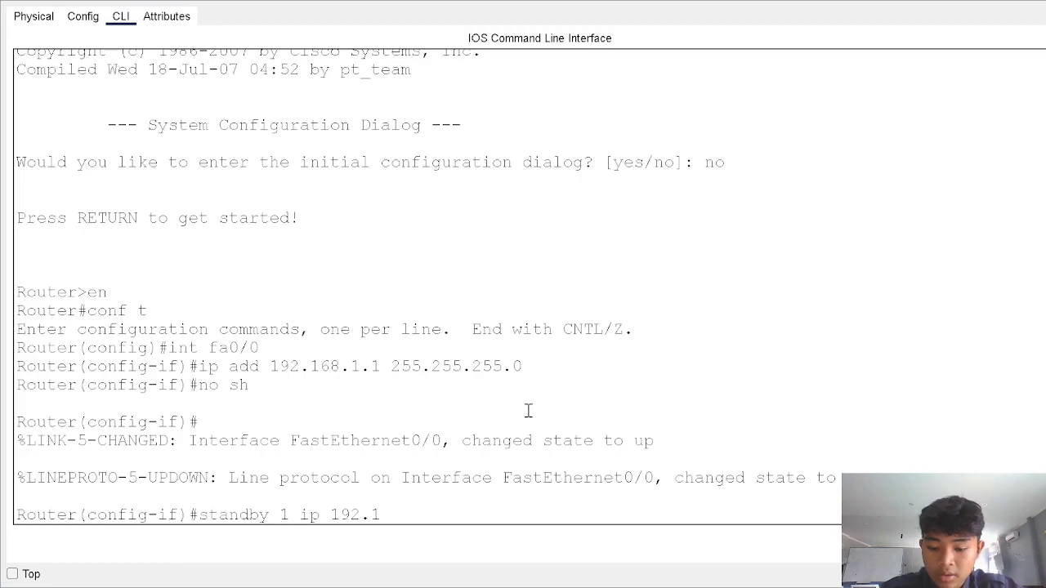
{"action": "type", "text": "168.1."}
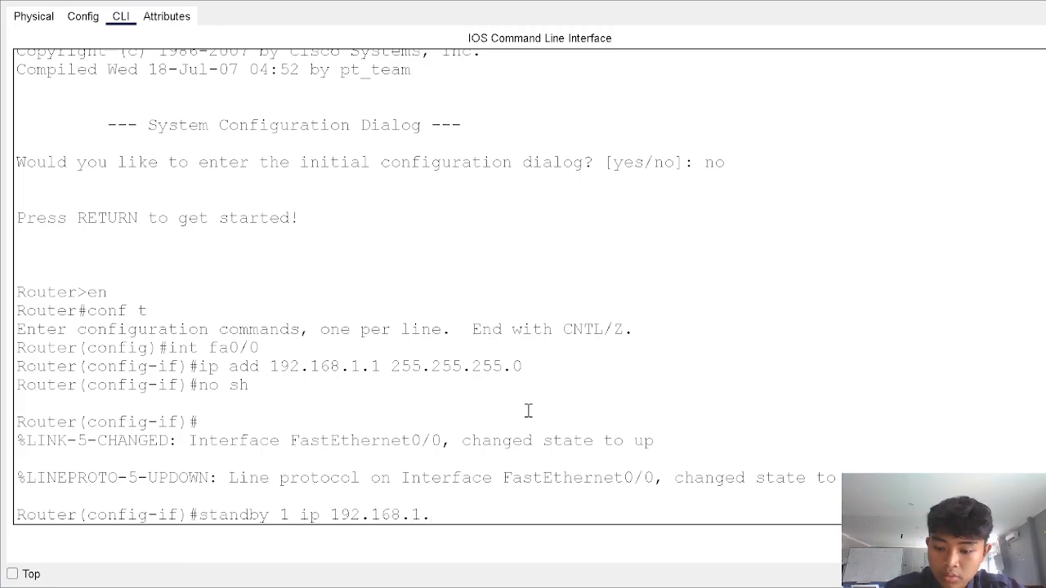
{"action": "type", "text": "254"}
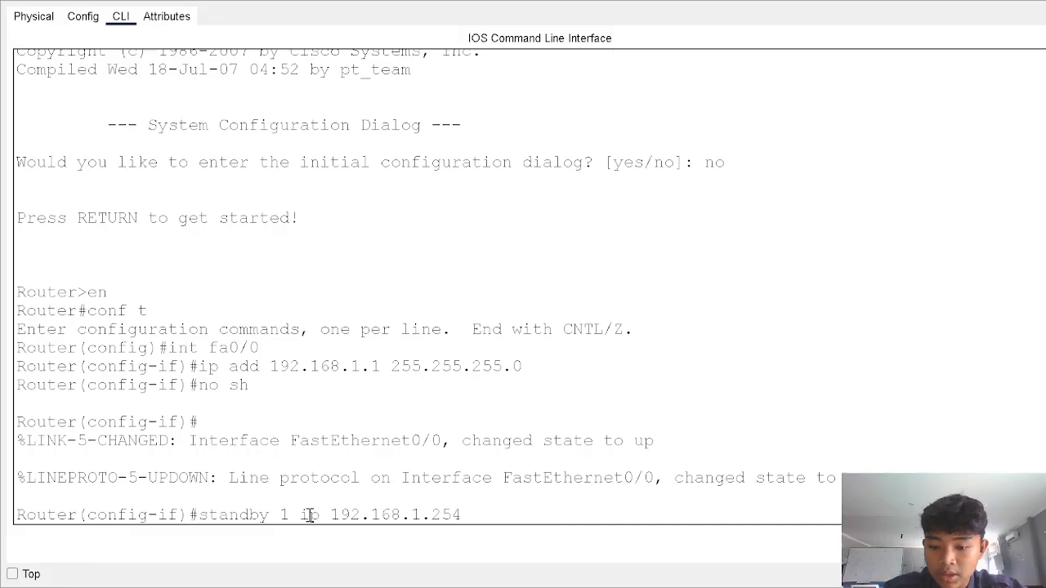
{"action": "left_click_drag", "start_coordinate": [310, 515], "coordinate": [352, 515]}
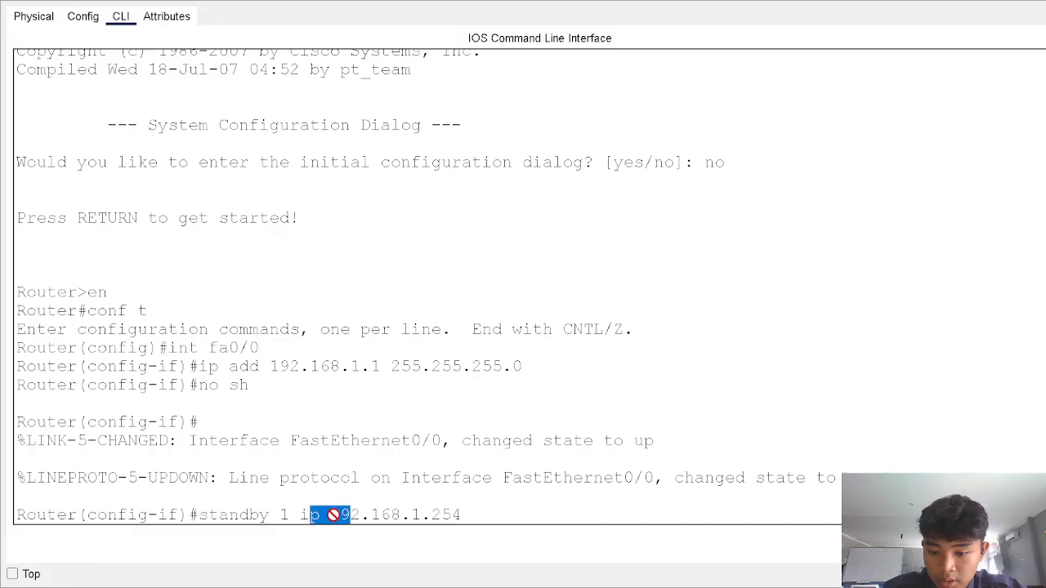
{"action": "left_click", "coordinate": [413, 514]}
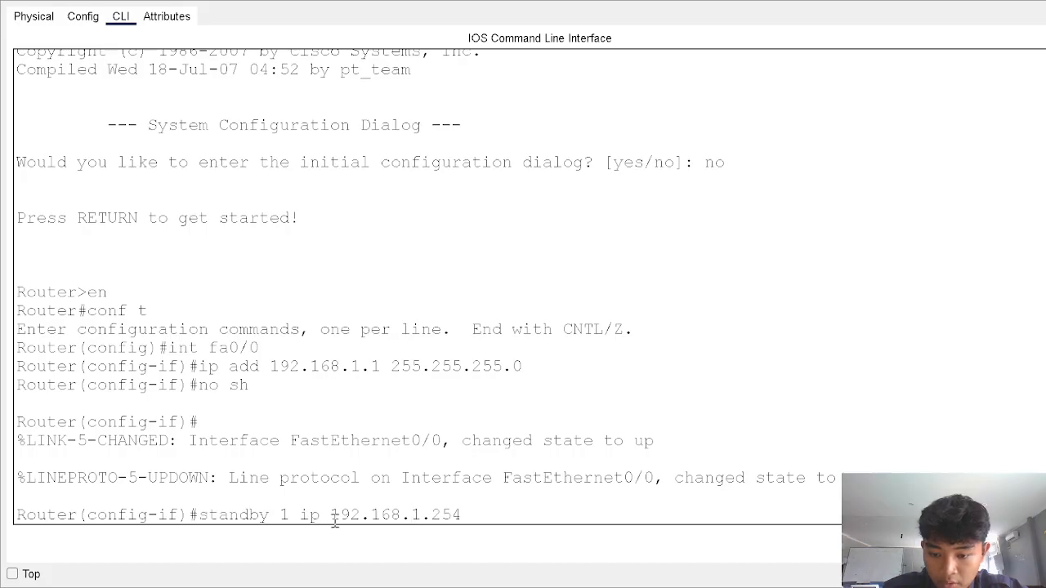
{"action": "left_click_drag", "start_coordinate": [331, 515], "coordinate": [468, 515]}
{"action": "left_click", "coordinate": [468, 515]}
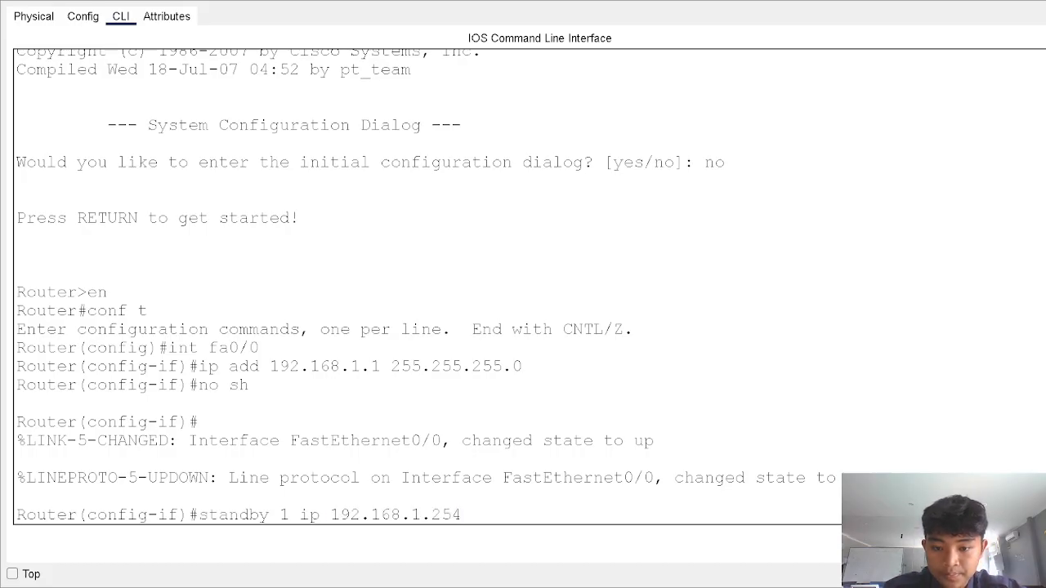
{"action": "key", "text": "Return"}
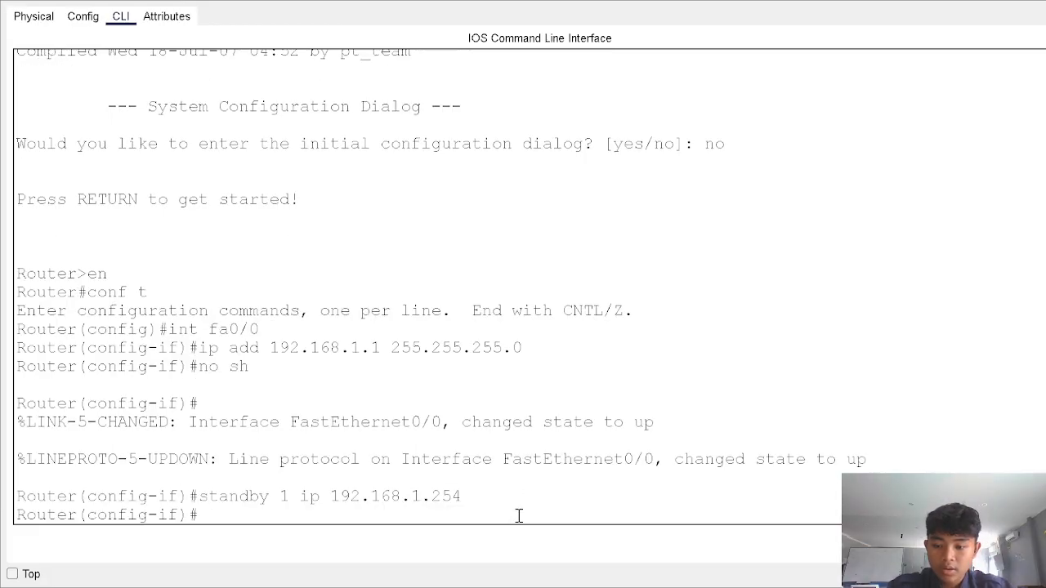
Set the priority of standby group 1 on interface fa0/0 to 110
{"action": "type", "text": "standb"}
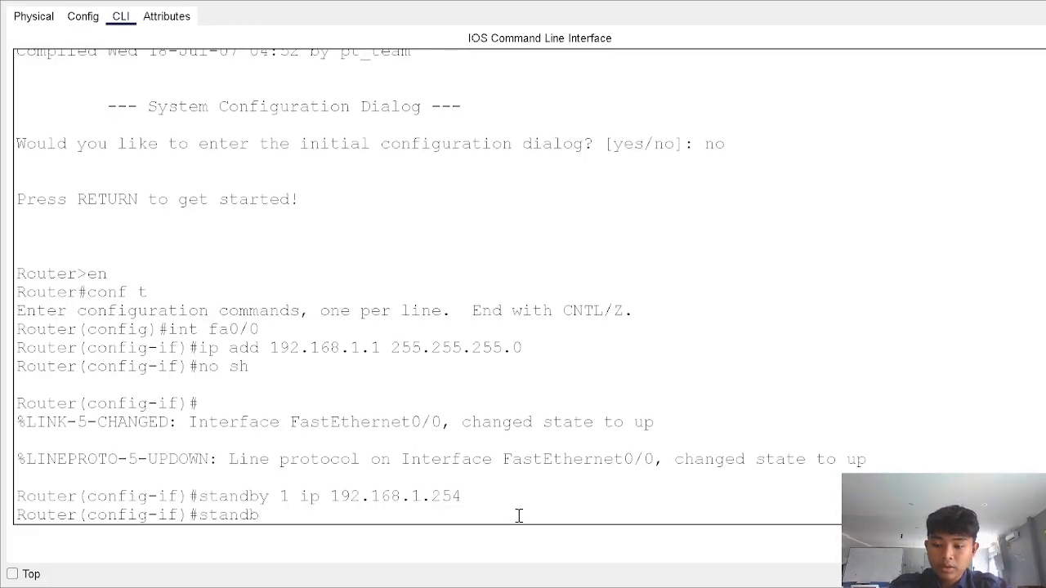
{"action": "type", "text": "y 1"}
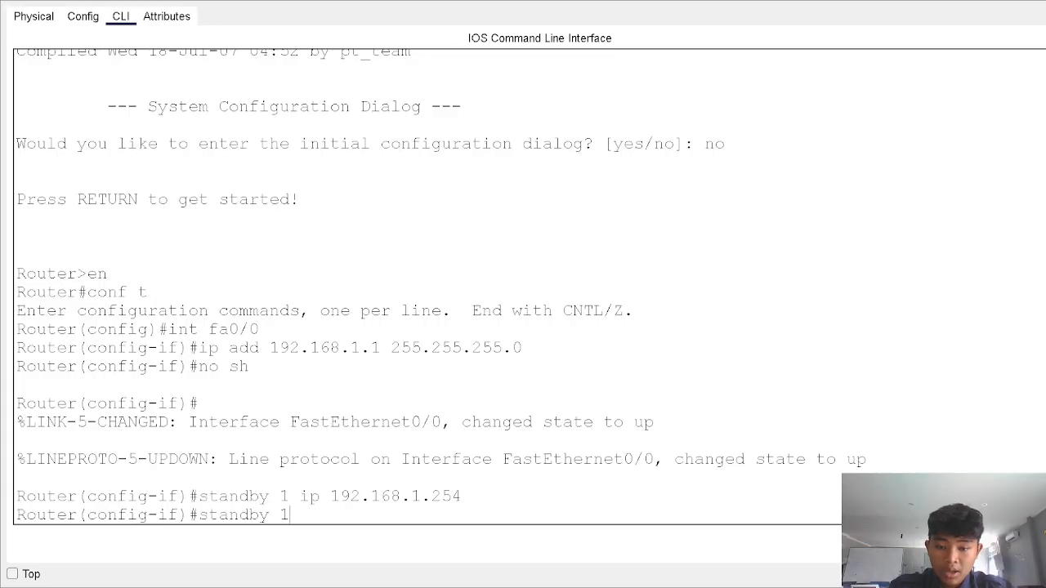
{"action": "type", "text": " prio"}
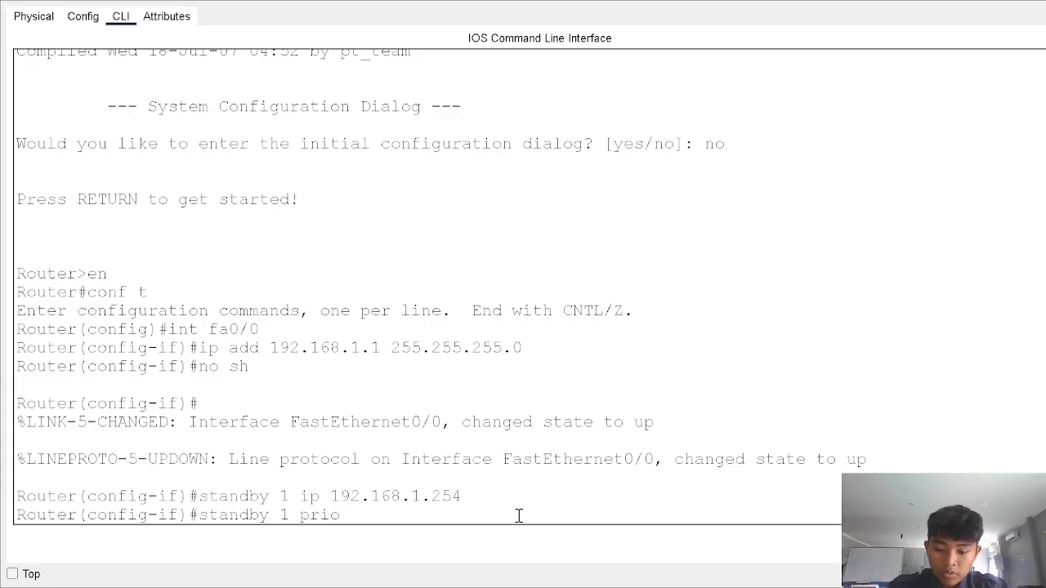
{"action": "type", "text": "rity "}
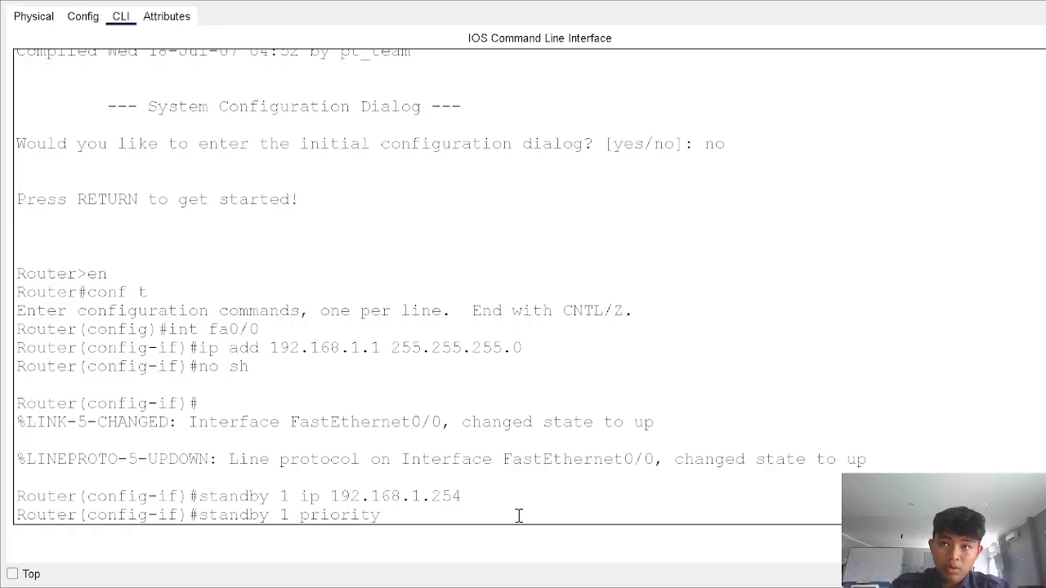
{"action": "type", "text": "110"}
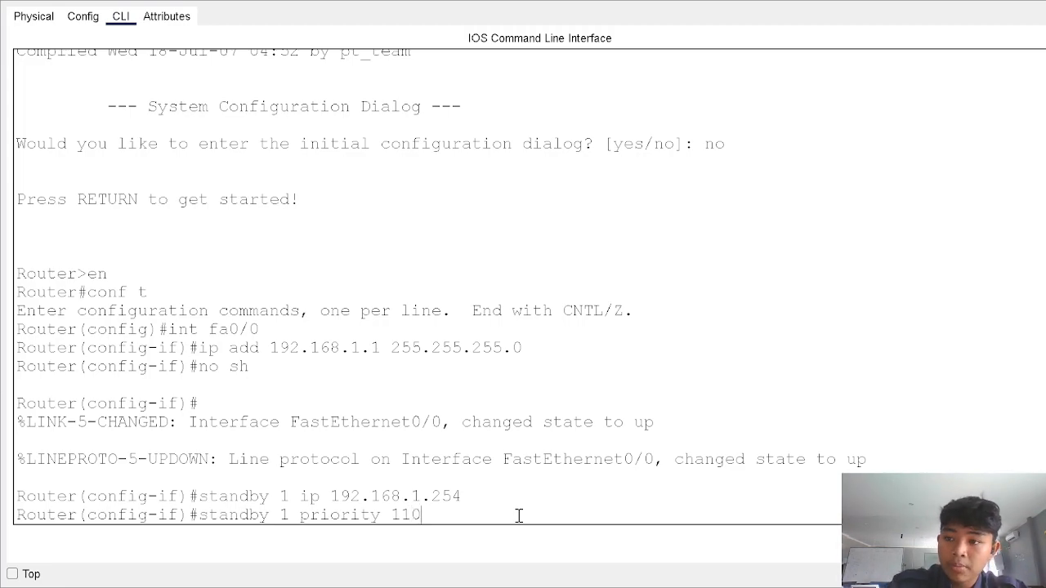
{"action": "key", "text": "Return"}
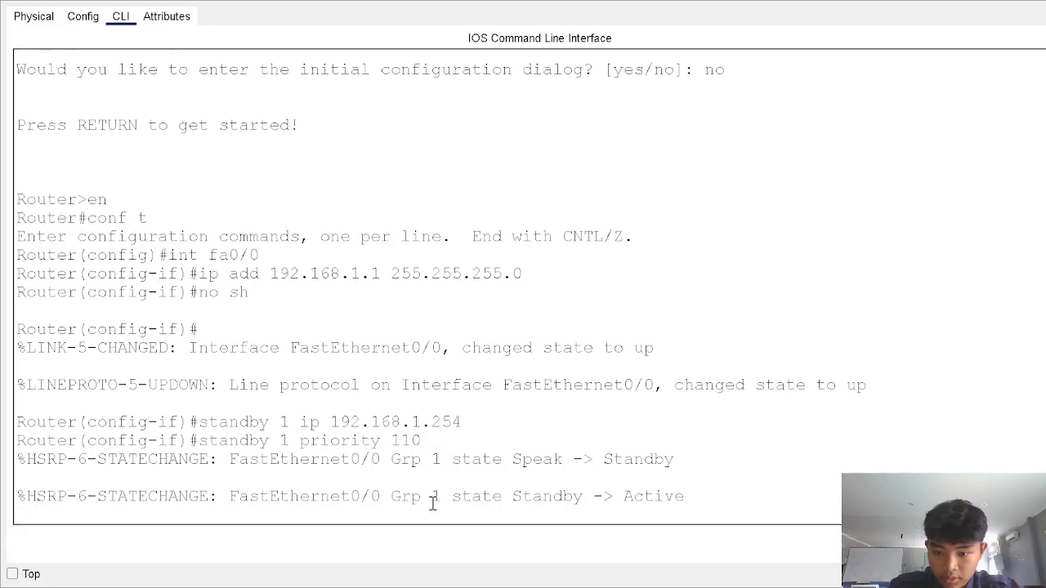
{"action": "key", "text": "Return"}
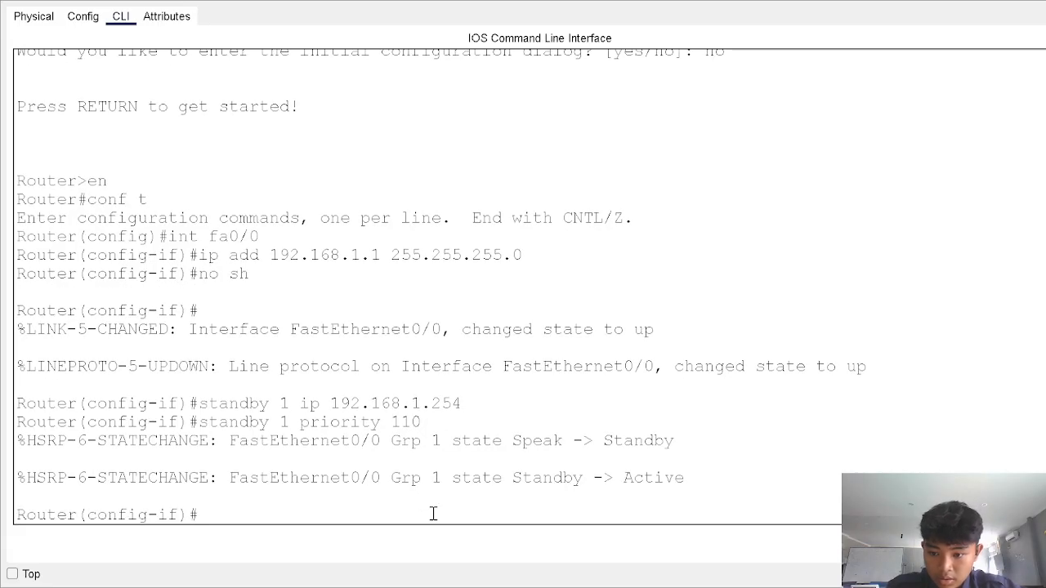
Reissue the standby group 1 priority command with the value 110
{"action": "type", "text": "stand"}
{"action": "type", "text": "by"}
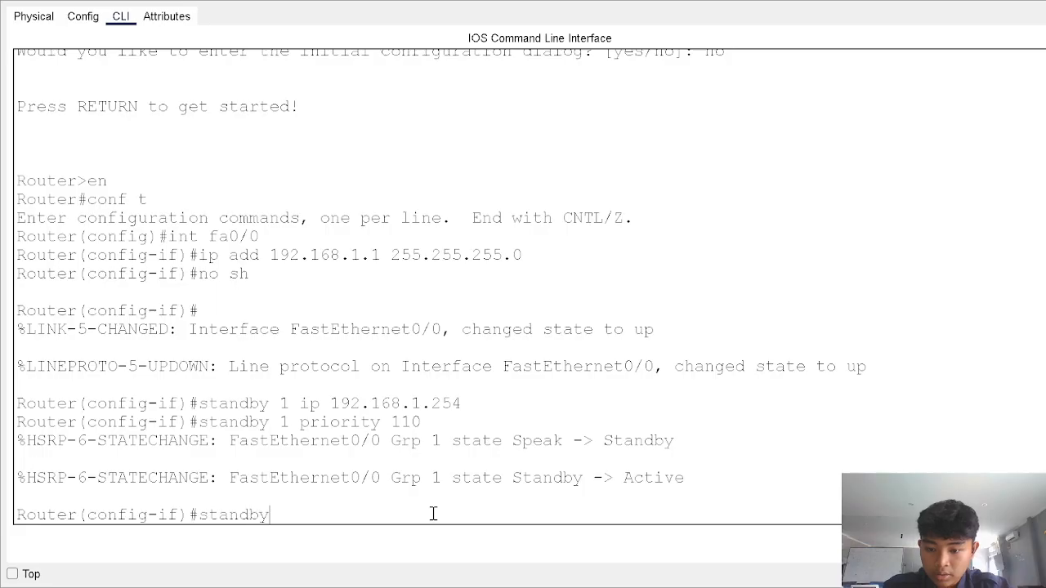
{"action": "type", "text": " 1 prior"}
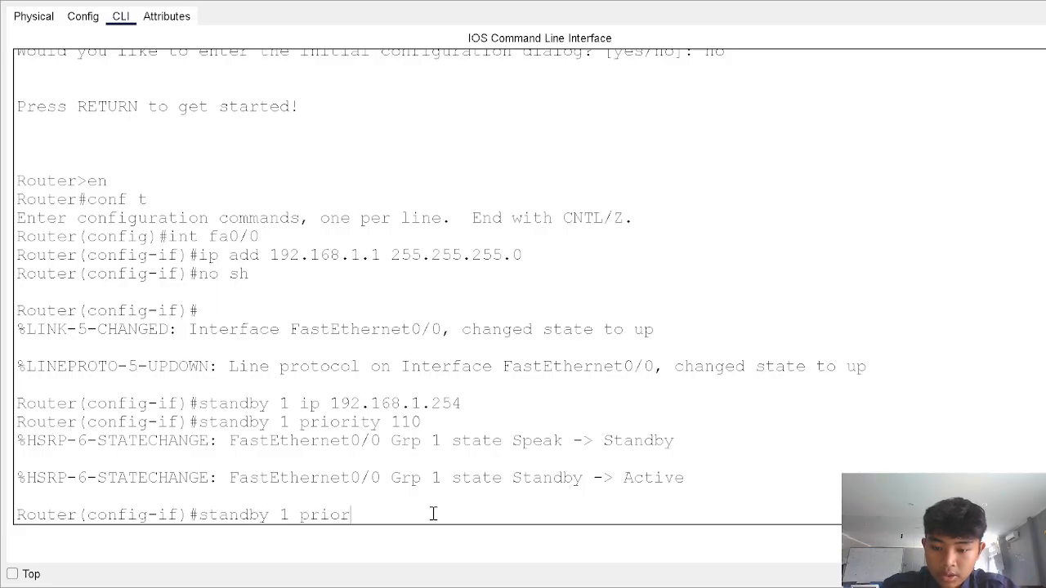
{"action": "type", "text": "ity 110"}
{"action": "key", "text": "Return"}
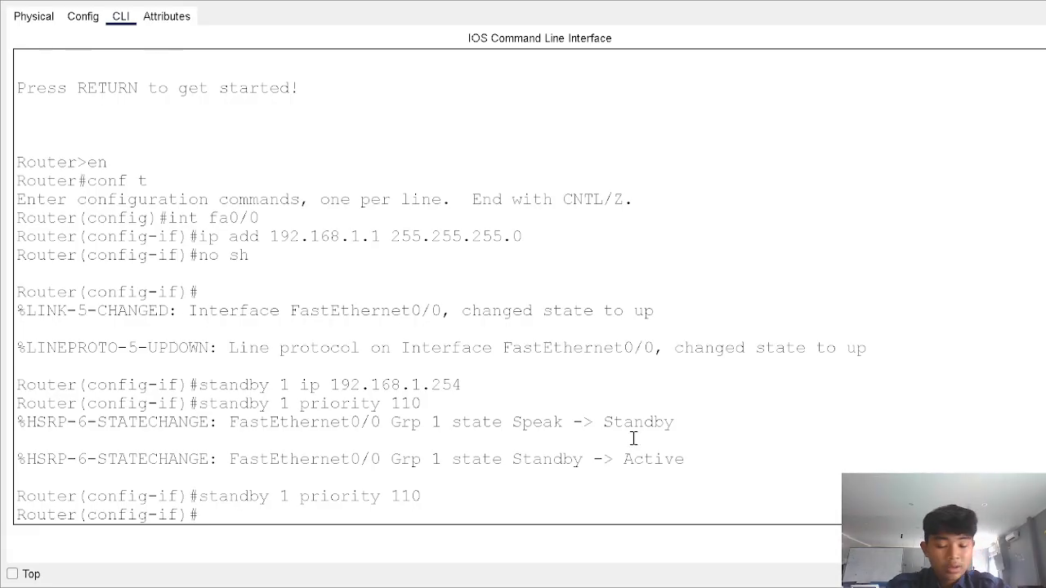
{"action": "type", "text": "standby"}
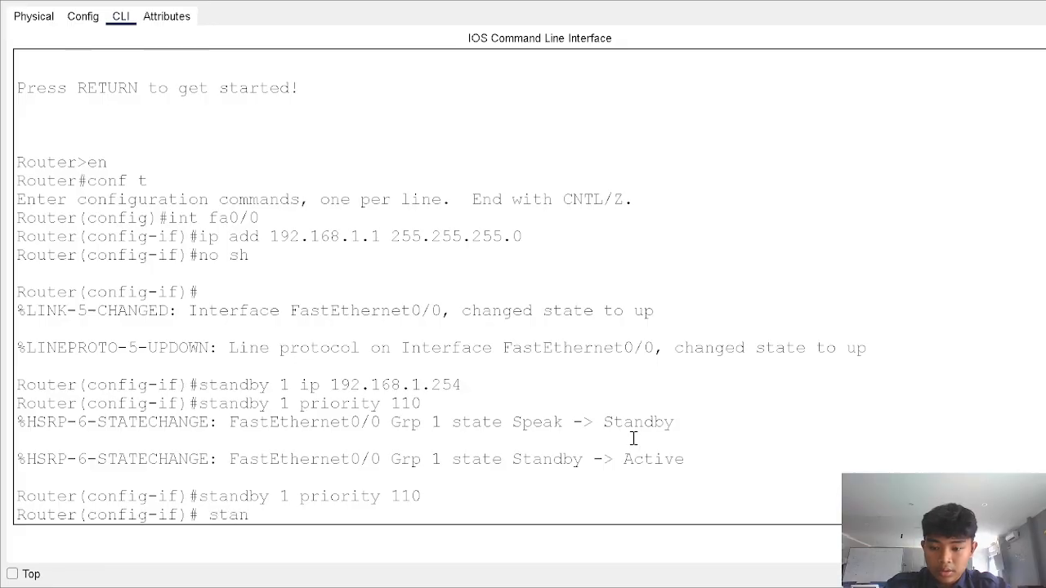
{"action": "key", "text": "BackSpace"}
{"action": "key", "text": "BackSpace"}
{"action": "key", "text": "BackSpace"}
{"action": "key", "text": "BackSpace"}
{"action": "key", "text": "BackSpace"}
{"action": "key", "text": "BackSpace"}
{"action": "key", "text": "BackSpace"}
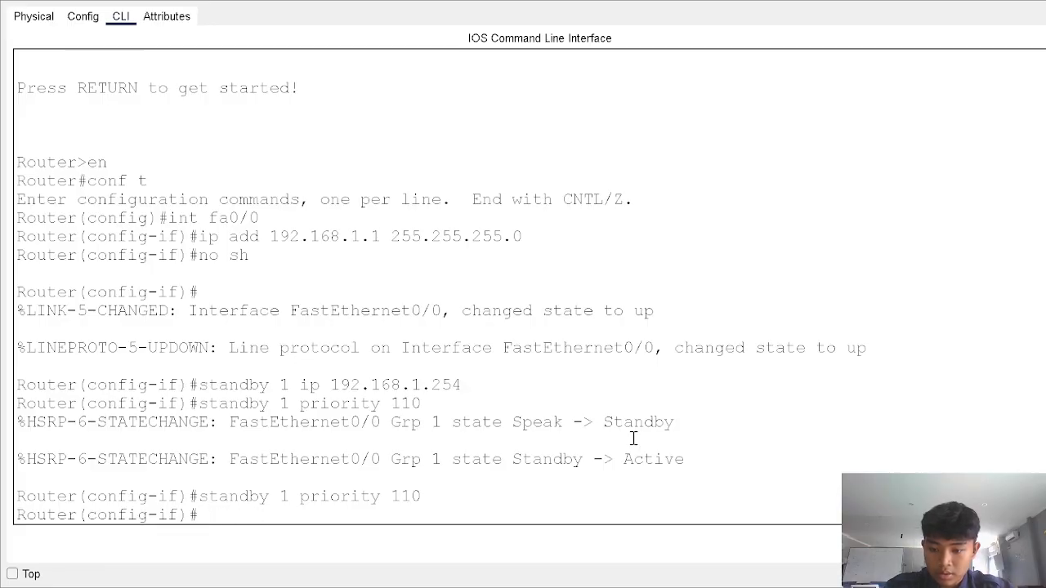
Enable preemption for standby group 1 on interface fa0/0
{"action": "type", "text": "standby"}
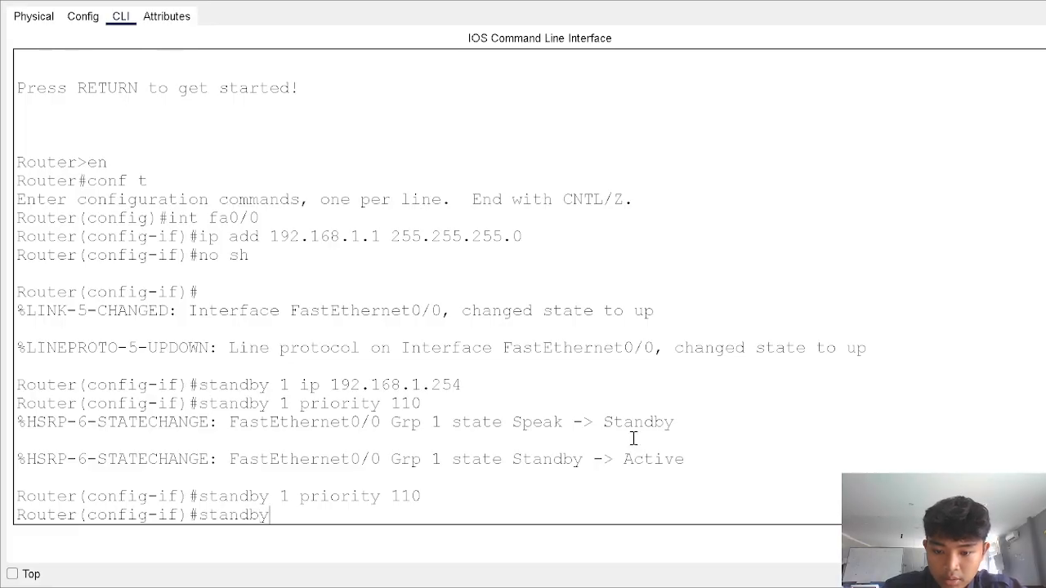
{"action": "type", "text": " 1 preempt"}
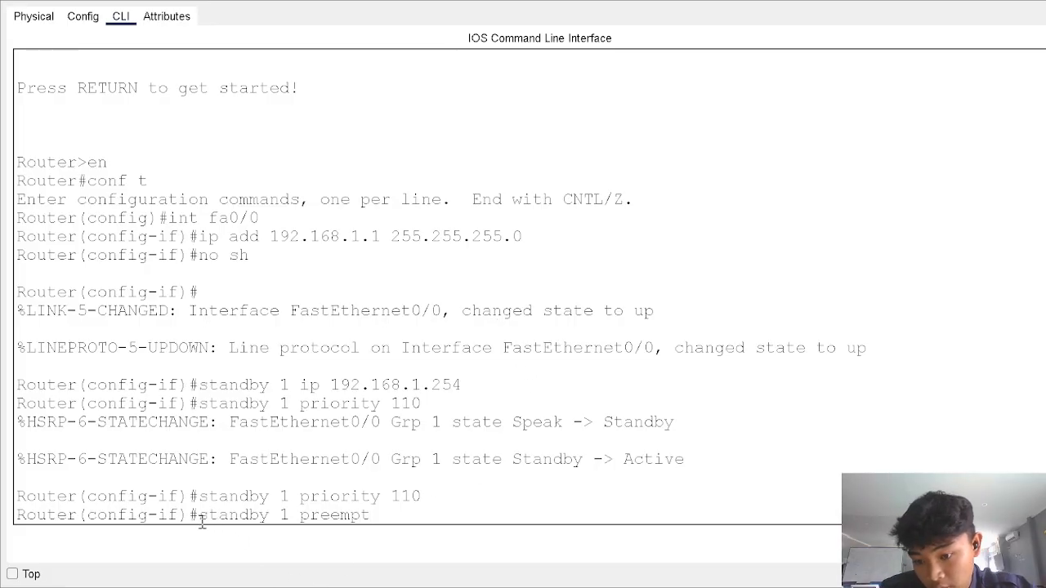
{"action": "left_click_drag", "start_coordinate": [201, 521], "coordinate": [311, 515]}
{"action": "left_click", "coordinate": [388, 514]}
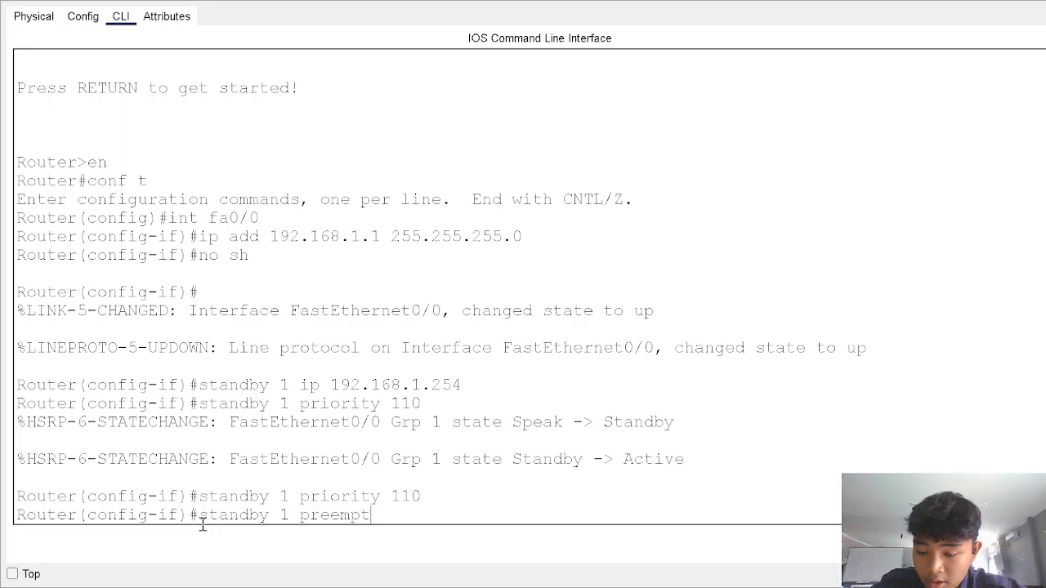
{"action": "left_click_drag", "start_coordinate": [202, 516], "coordinate": [320, 515]}
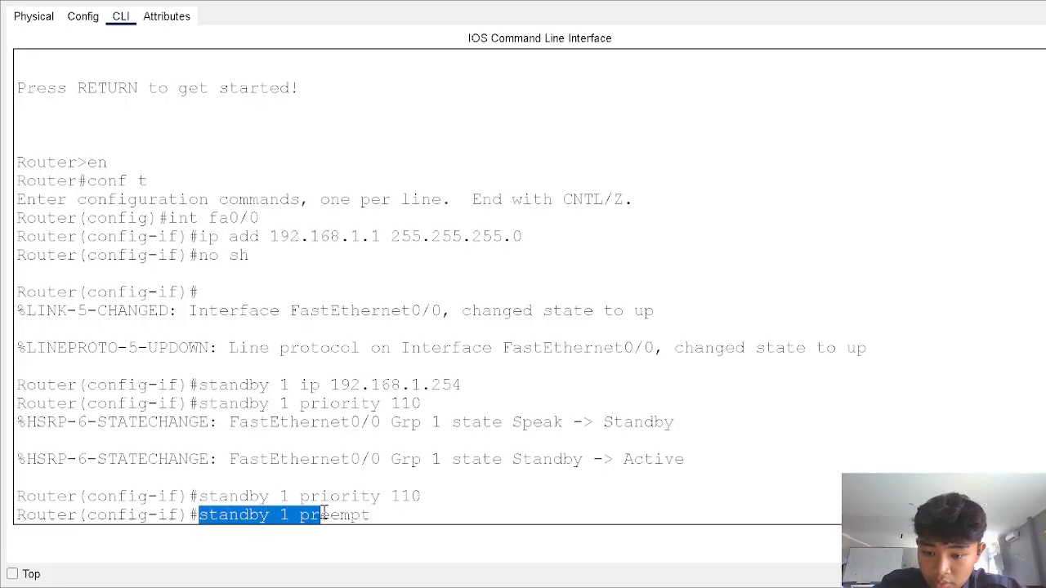
{"action": "left_click", "coordinate": [385, 513]}
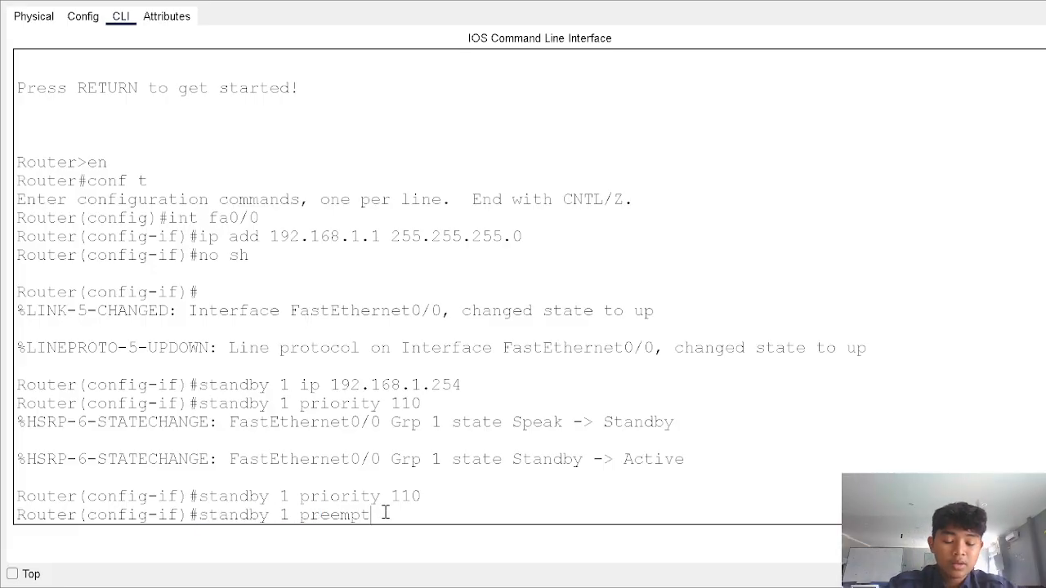
{"action": "key", "text": "Return"}
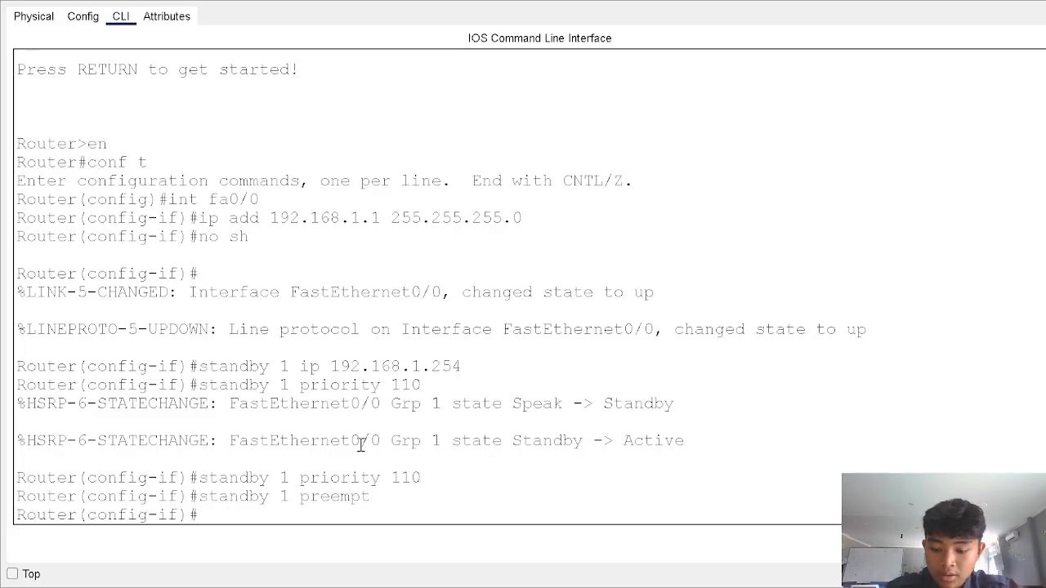
Exit the interface configuration mode and return to the network topology
{"action": "type", "text": "exit"}
{"action": "key", "text": "Return"}
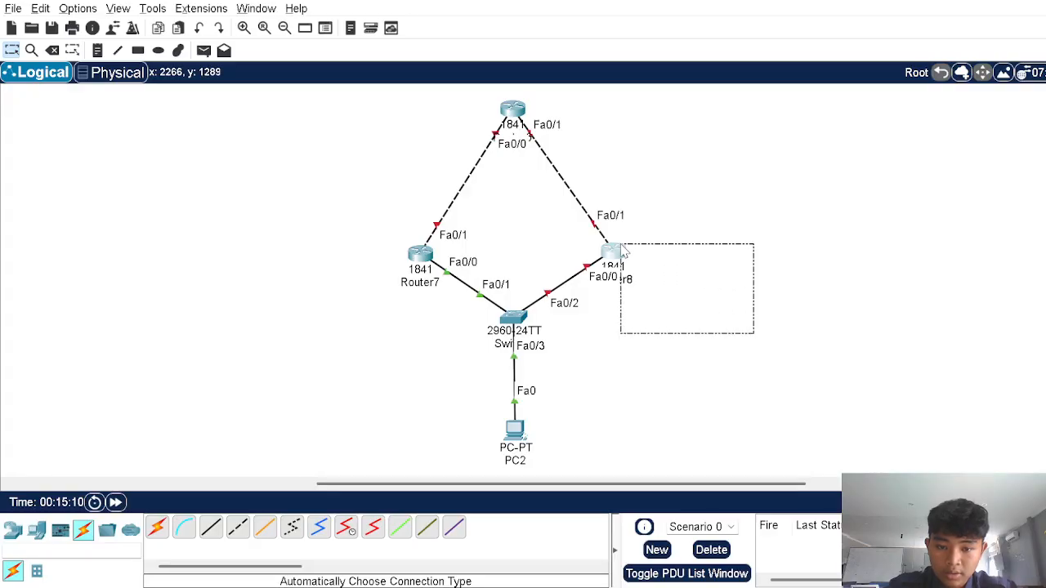
{"action": "left_click_drag", "start_coordinate": [619, 242], "coordinate": [661, 264]}
{"action": "key", "text": "alt+Tab"}
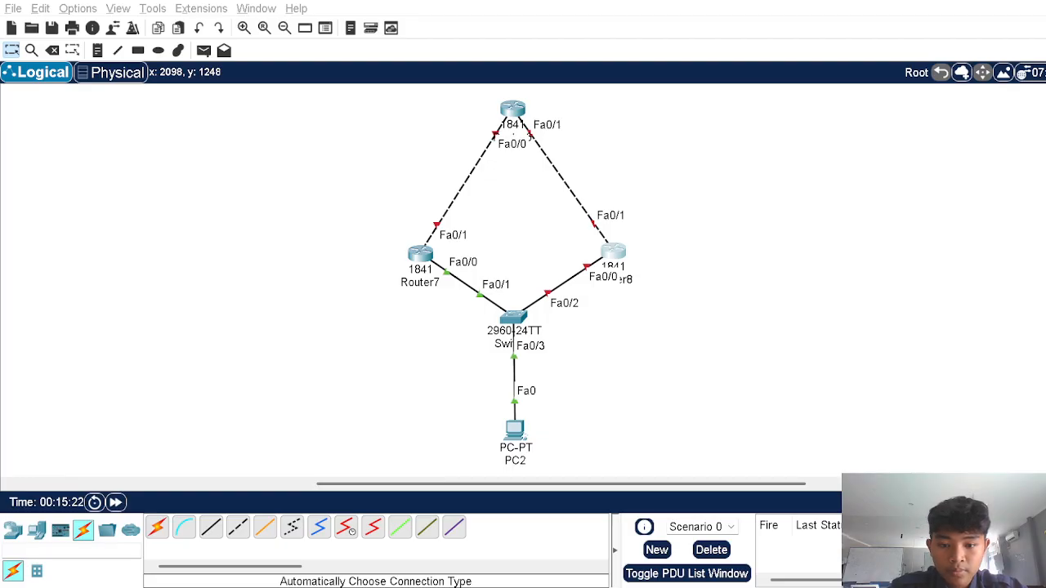
Open the command line of Router8, decline the initial configuration dialog, and enter global configuration mode
{"action": "left_click", "coordinate": [613, 252]}
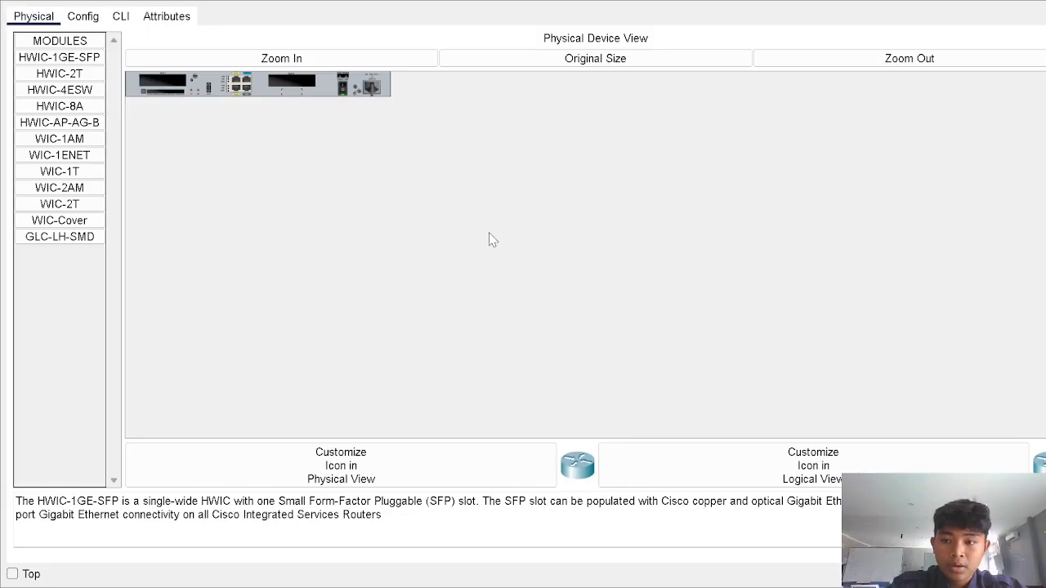
{"action": "left_click", "coordinate": [121, 16]}
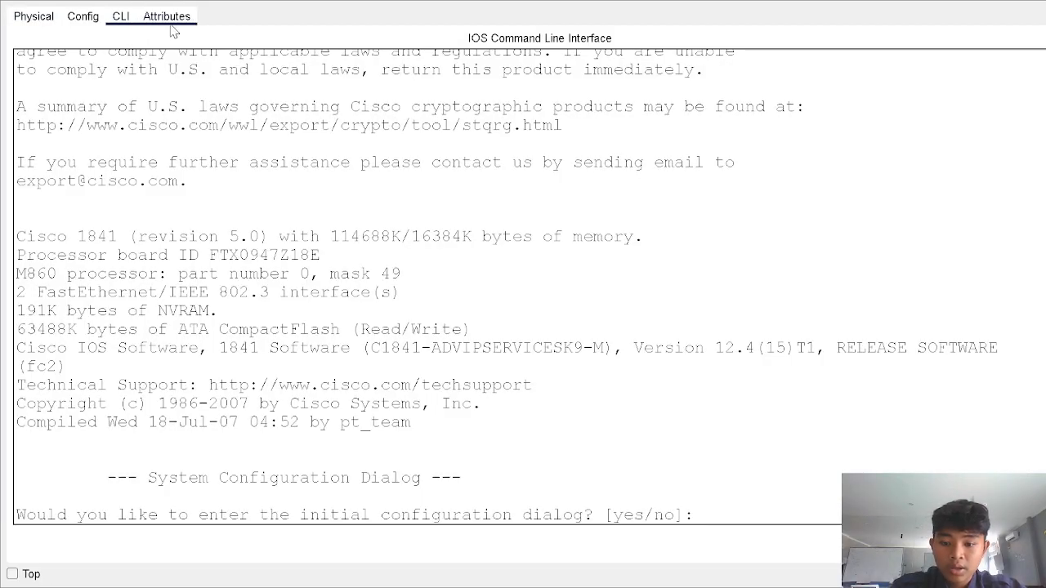
{"action": "type", "text": "no"}
{"action": "key", "text": "Return"}
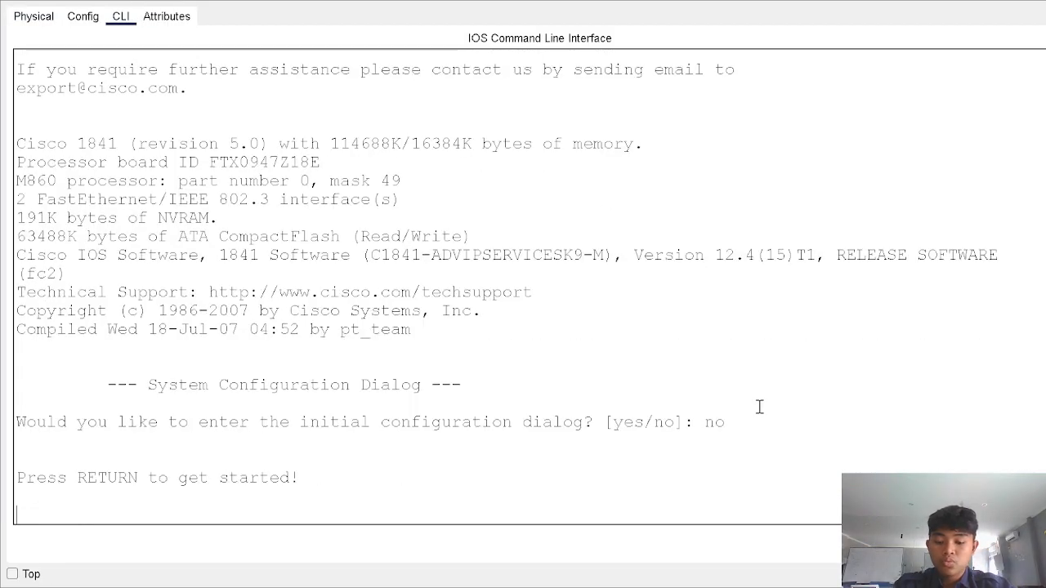
{"action": "key", "text": "Return"}
{"action": "type", "text": "en"}
{"action": "key", "text": "Return"}
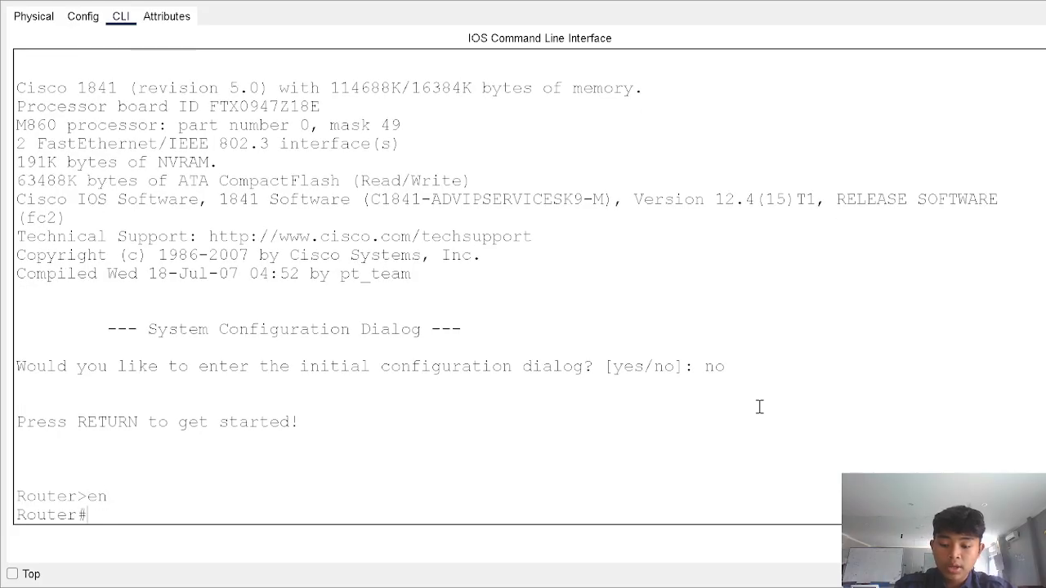
{"action": "type", "text": "conf t"}
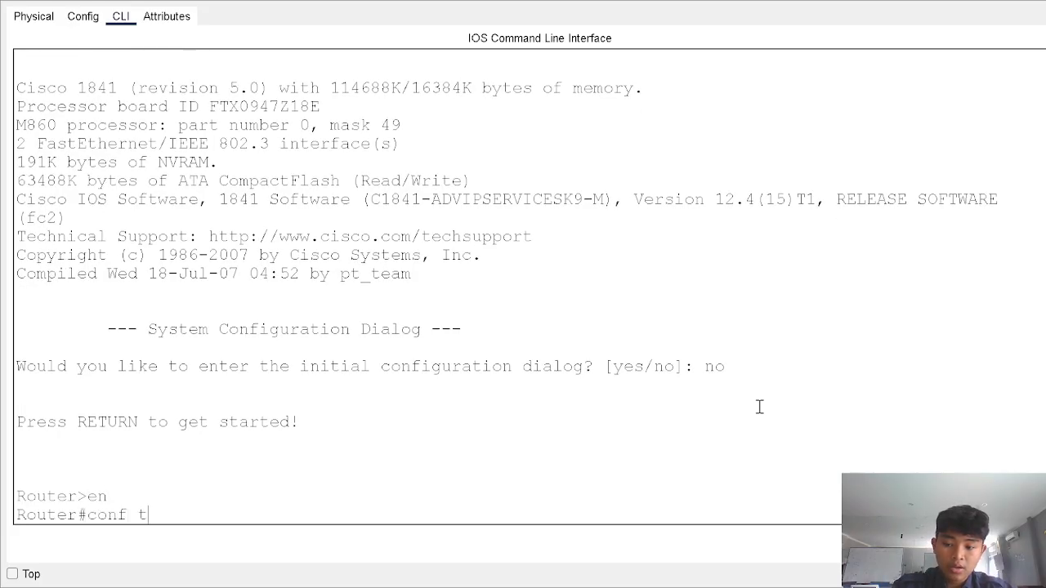
{"action": "key", "text": "Return"}
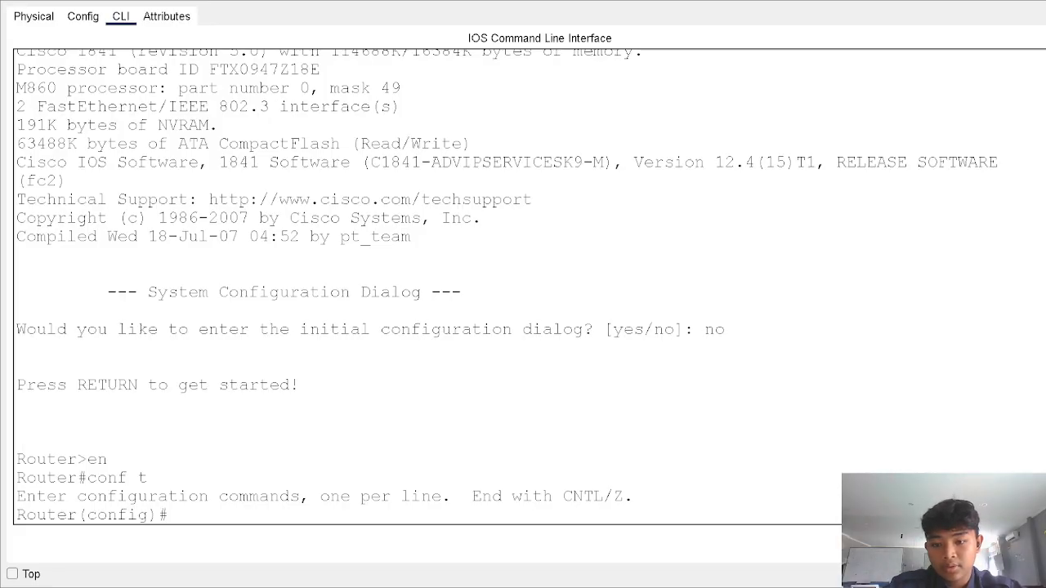
Assign IP address 192.168.1.2 with mask 255.255.255.0 to Router8's interface fa0/0 and enable the interface
{"action": "type", "text": "i"}
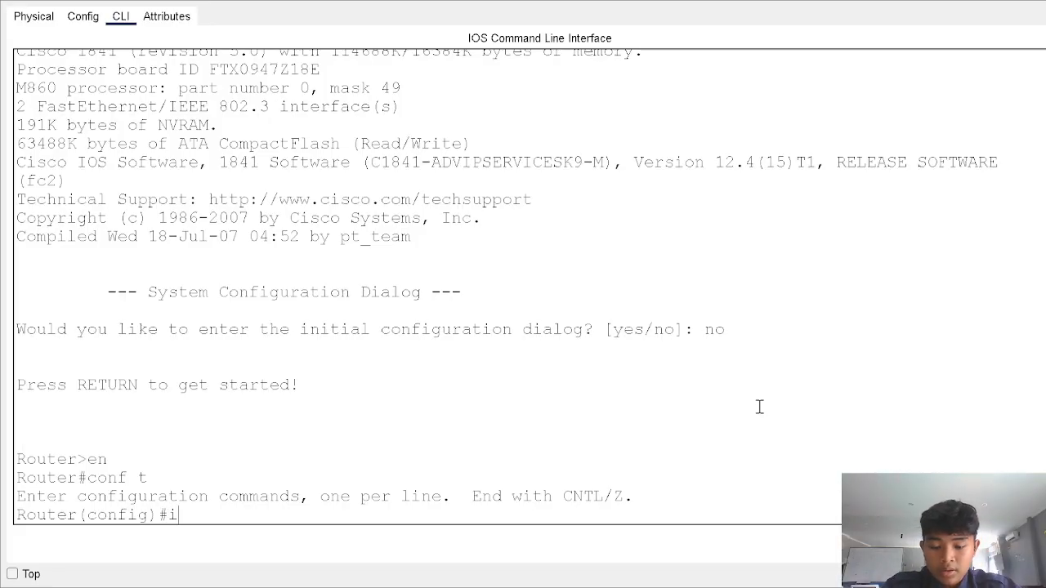
{"action": "type", "text": "nt fa0/0"}
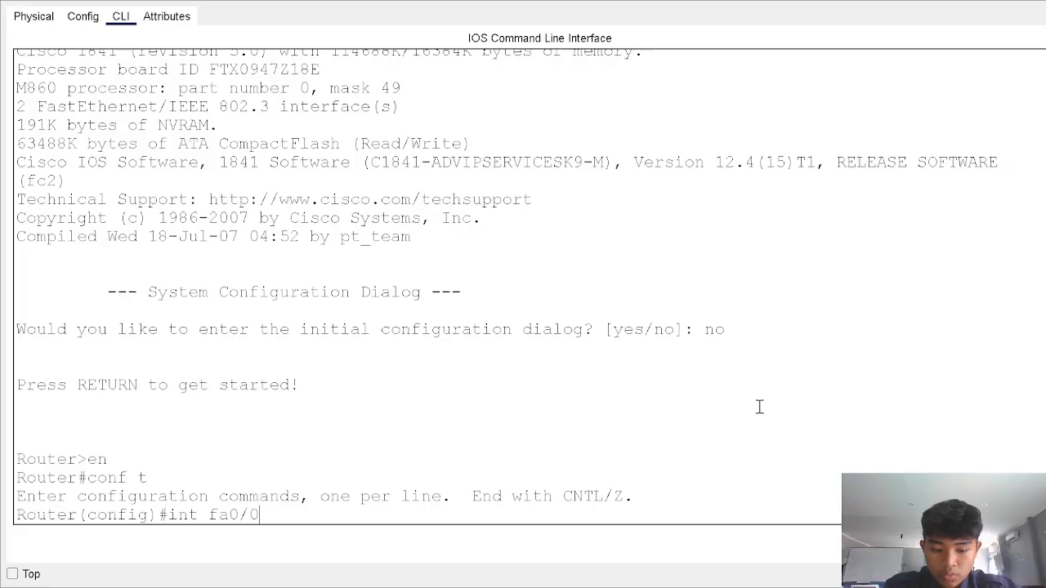
{"action": "key", "text": "Return"}
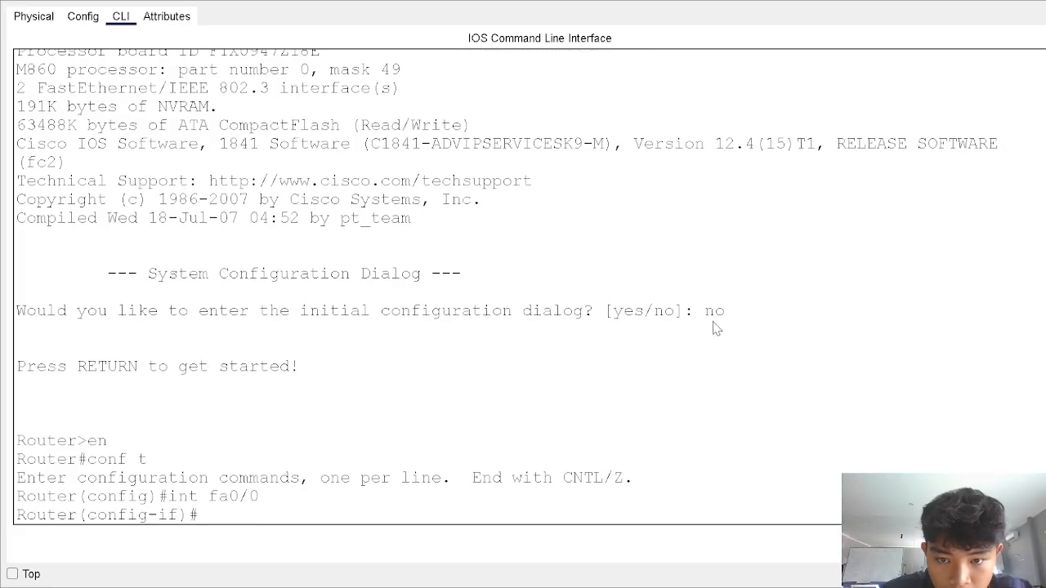
{"action": "type", "text": "ip a"}
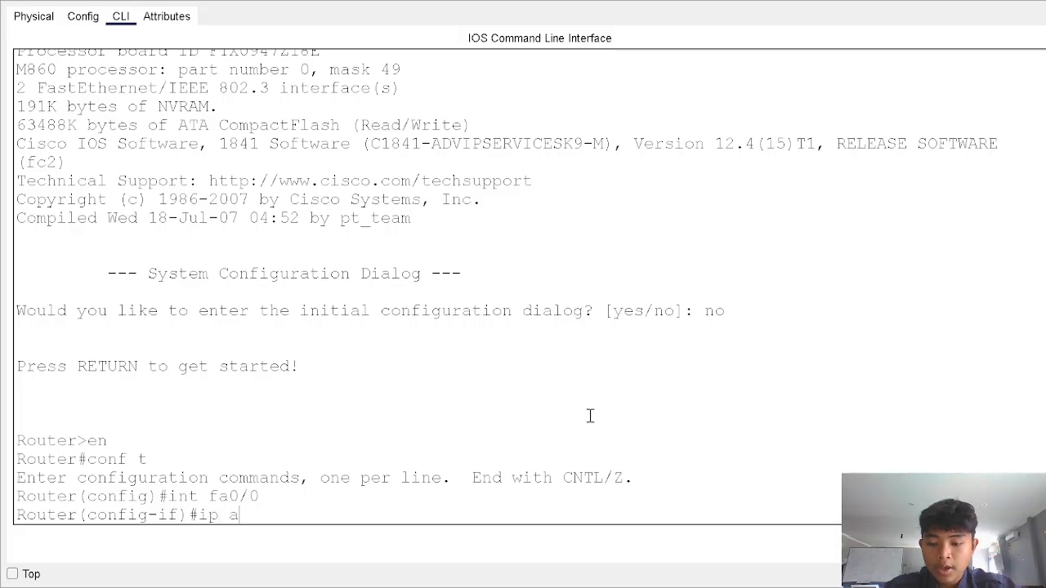
{"action": "type", "text": "dd 192.1"}
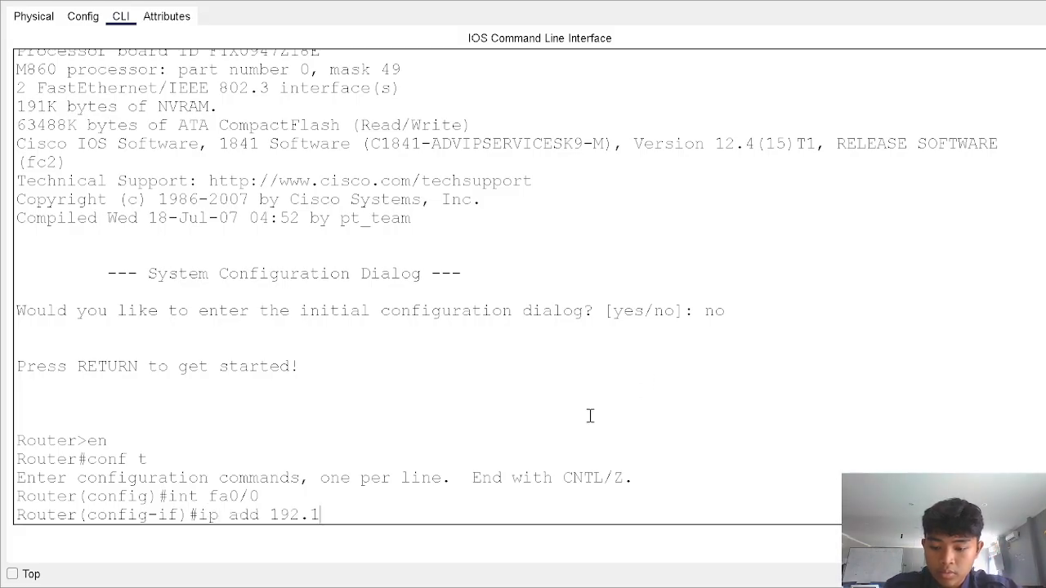
{"action": "type", "text": "68.1.2"}
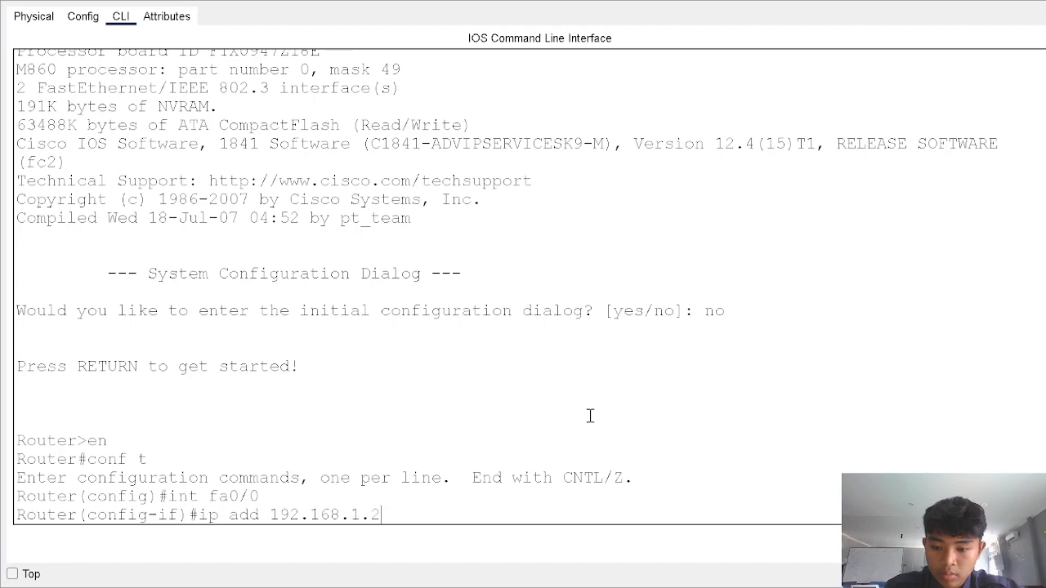
{"action": "type", "text": " 255.255.255.0"}
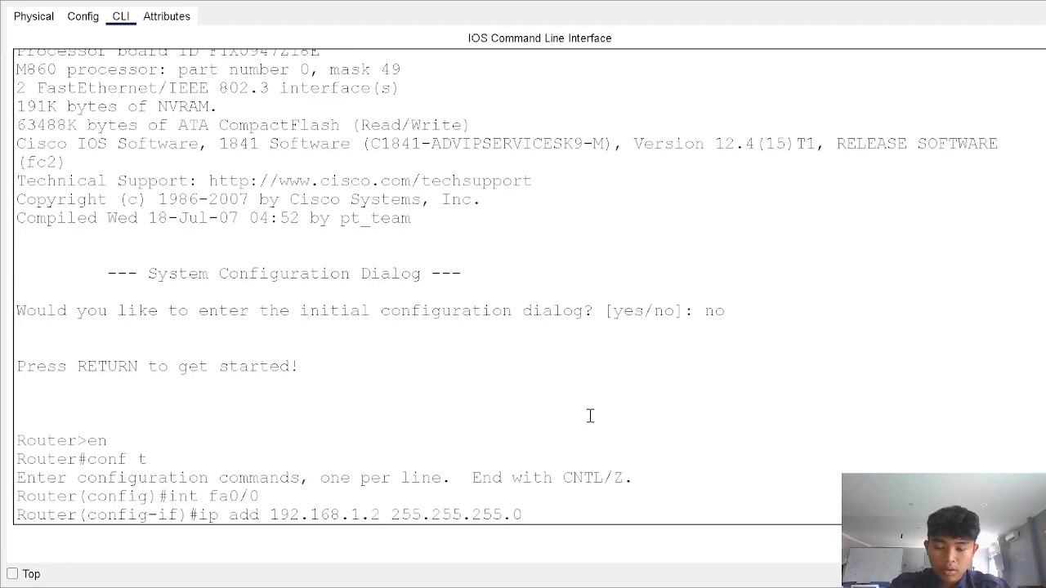
{"action": "key", "text": "Return"}
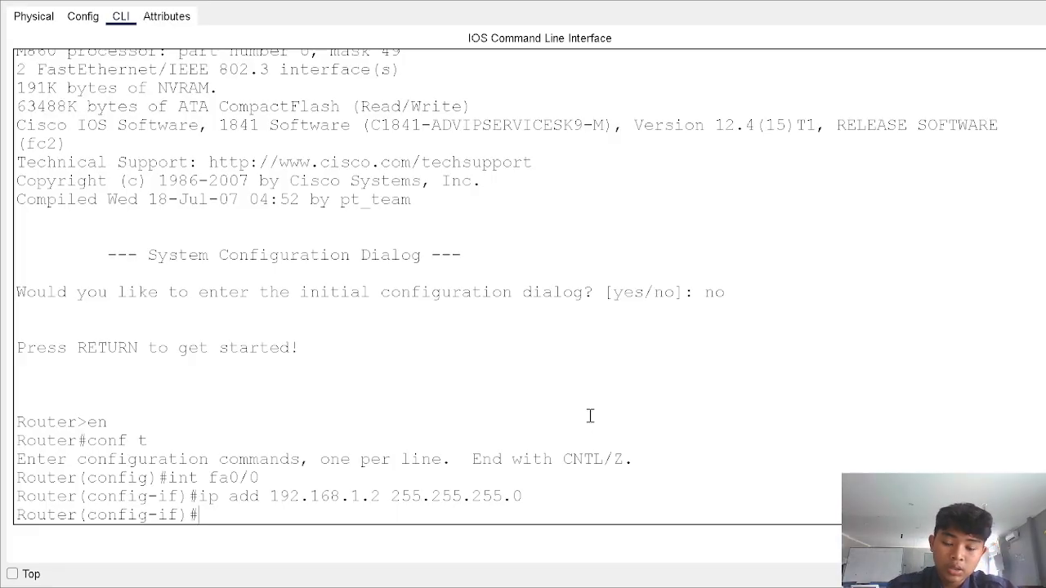
{"action": "type", "text": "no sh"}
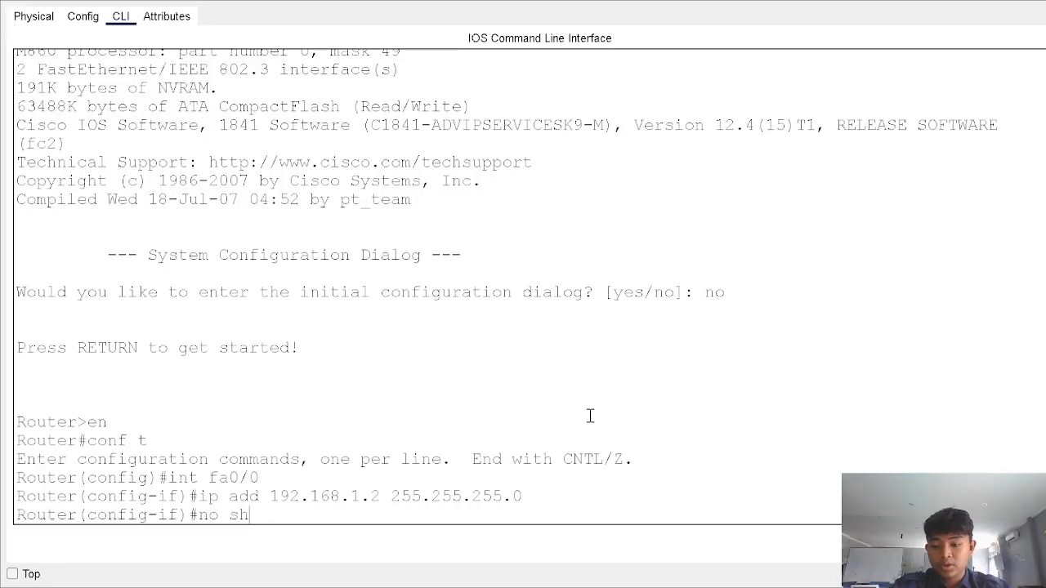
{"action": "key", "text": "Return"}
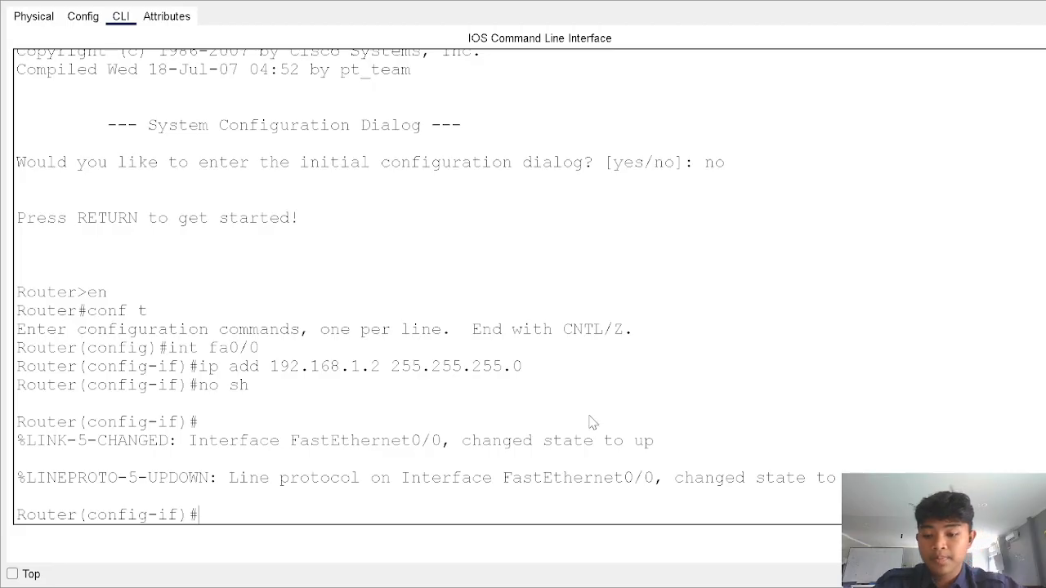
Set the virtual IP address of standby group 1 on Router8's fa0/0 to 192.168.1.254
{"action": "type", "text": "standby"}
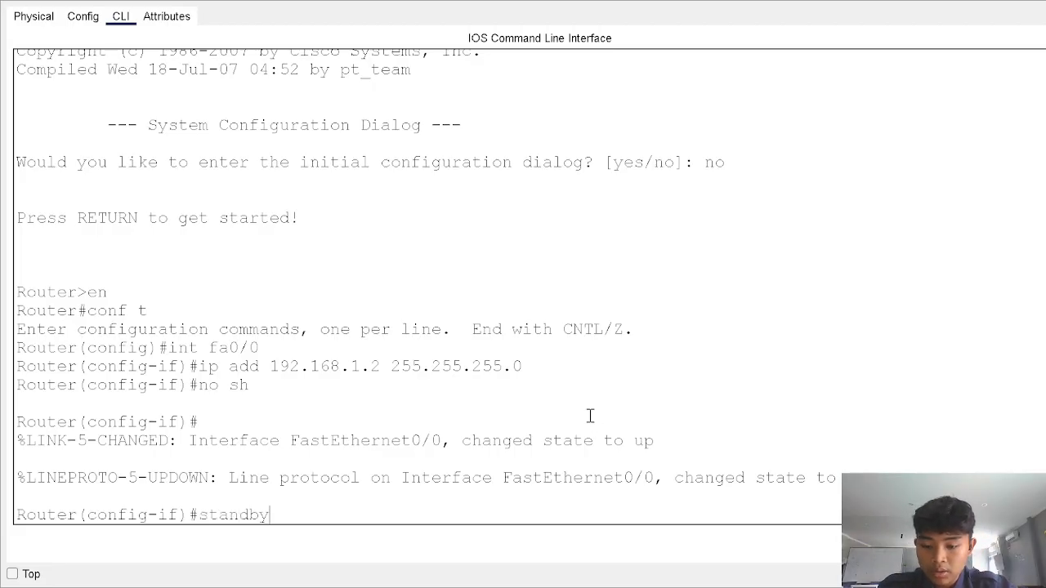
{"action": "type", "text": " 1 ip"}
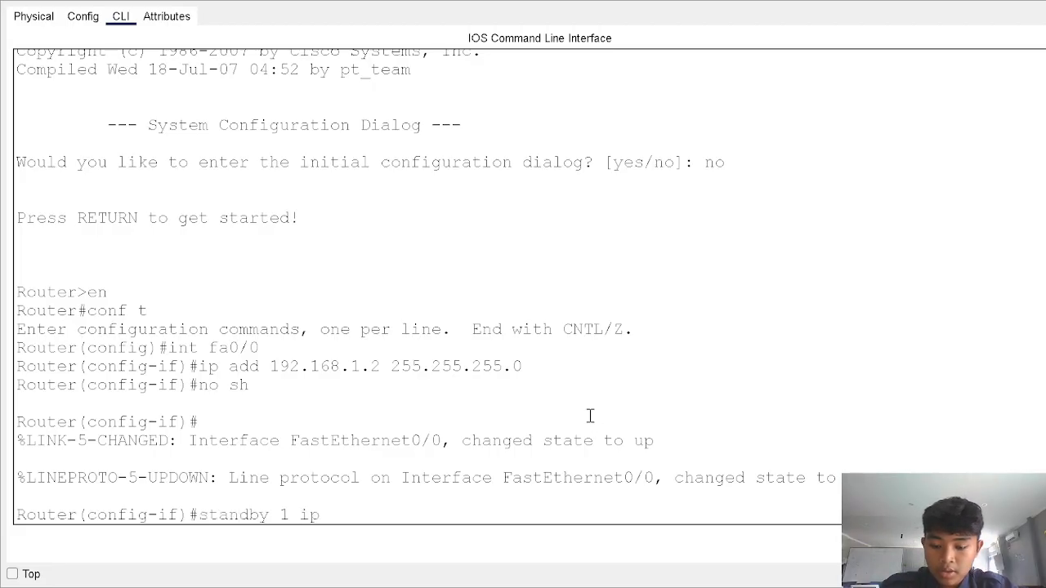
{"action": "type", "text": " 192.168"}
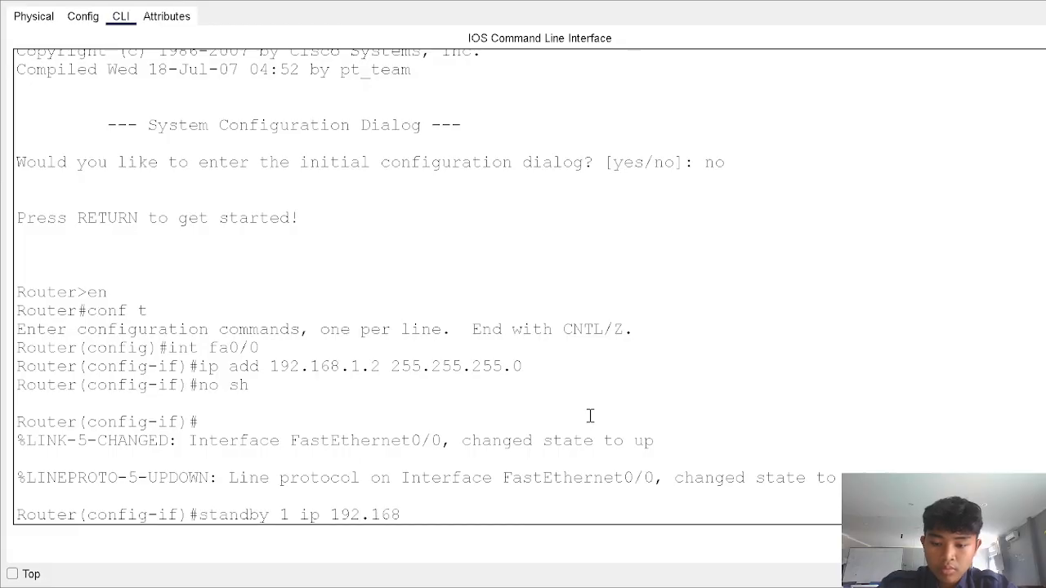
{"action": "type", "text": ".1.254"}
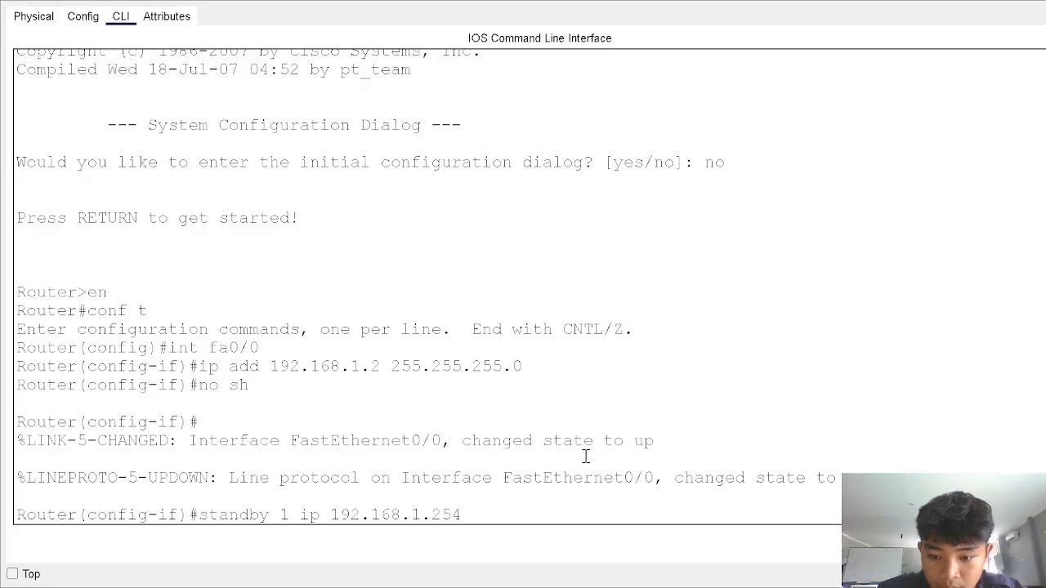
{"action": "key", "text": "Return"}
Set the priority of standby group 1 on Router8's interface fa0/0 to 100
{"action": "type", "text": "sta"}
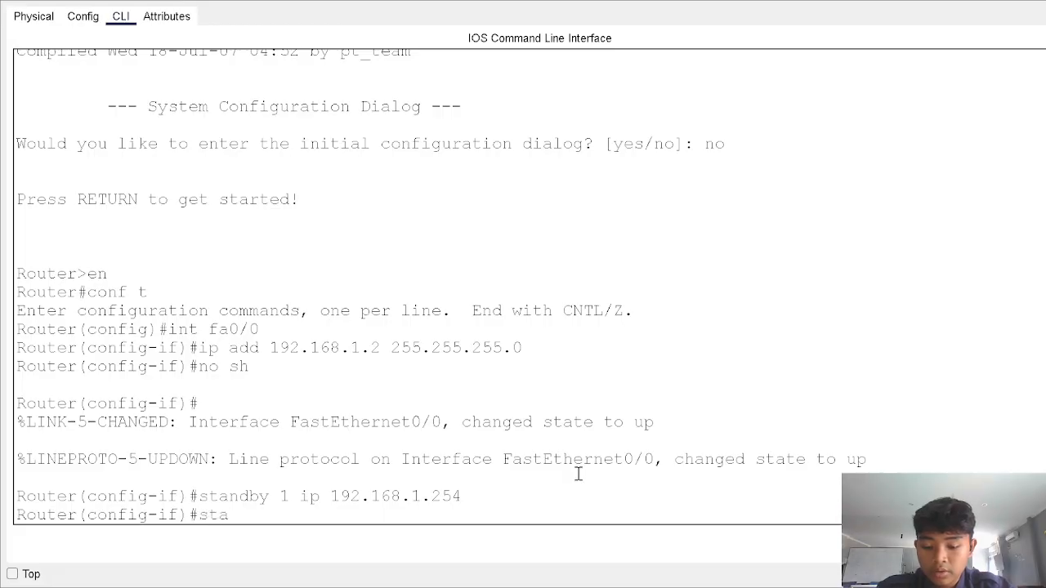
{"action": "type", "text": "d"}
{"action": "key", "text": "BackSpace"}
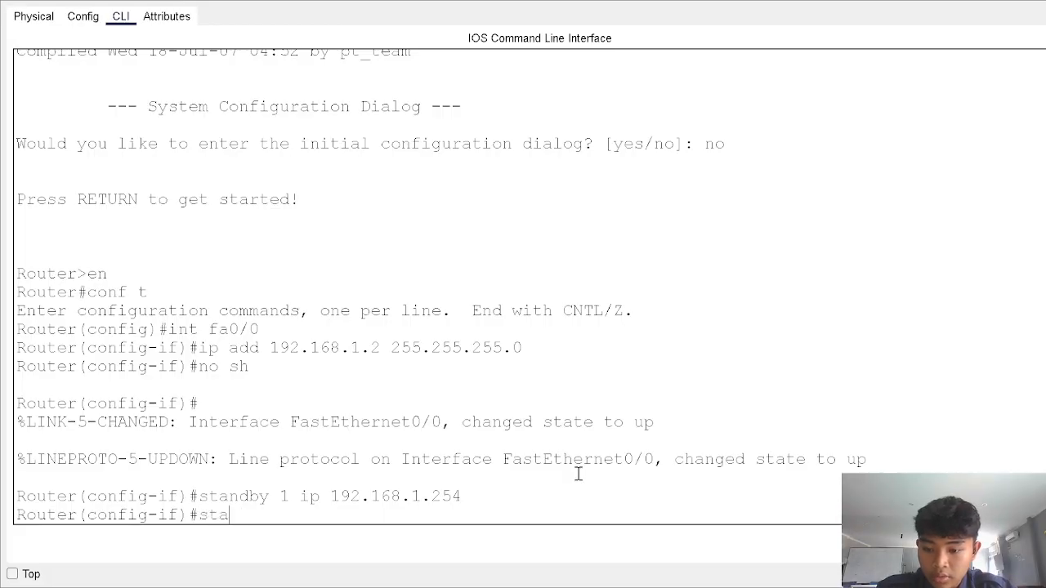
{"action": "type", "text": "ndby 1"}
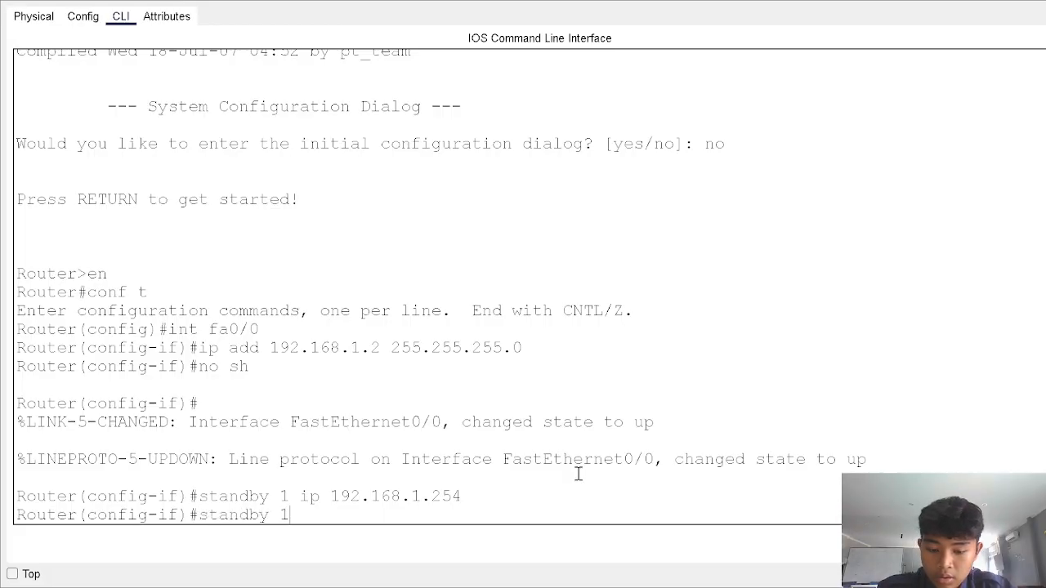
{"action": "type", "text": " priority"}
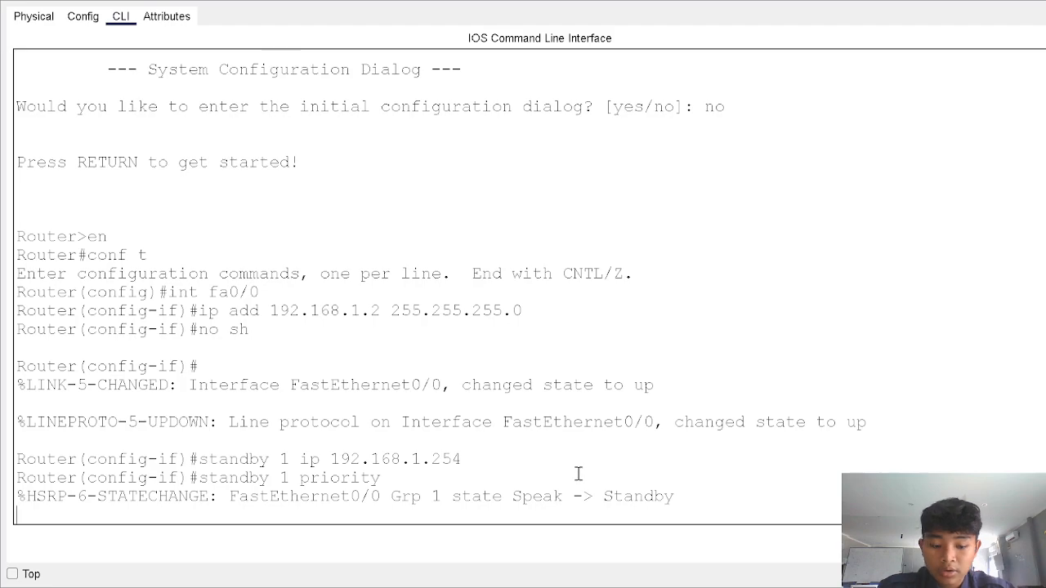
{"action": "key", "text": "Return"}
{"action": "key", "text": "Up"}
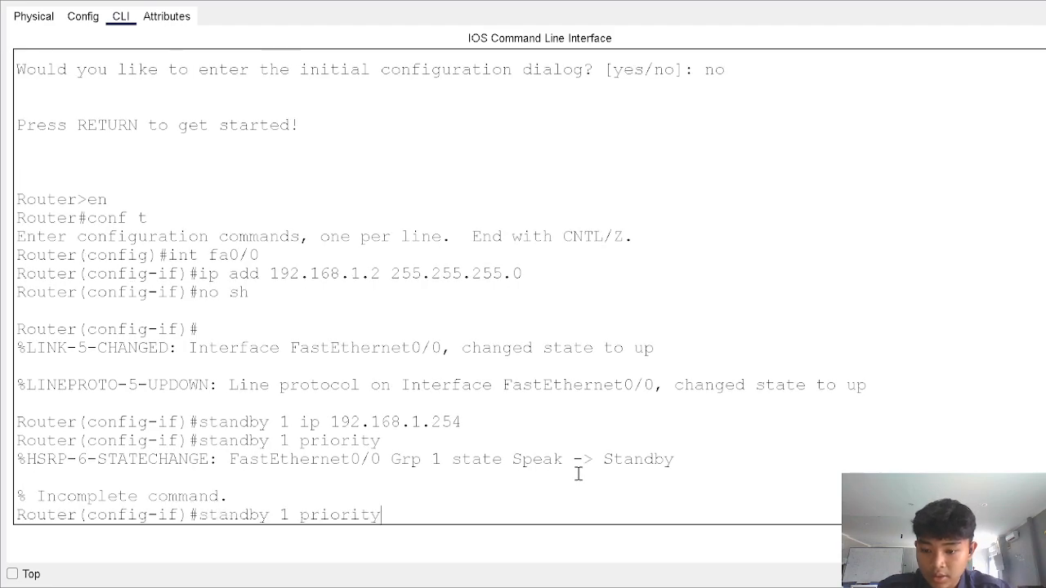
{"action": "type", "text": "100"}
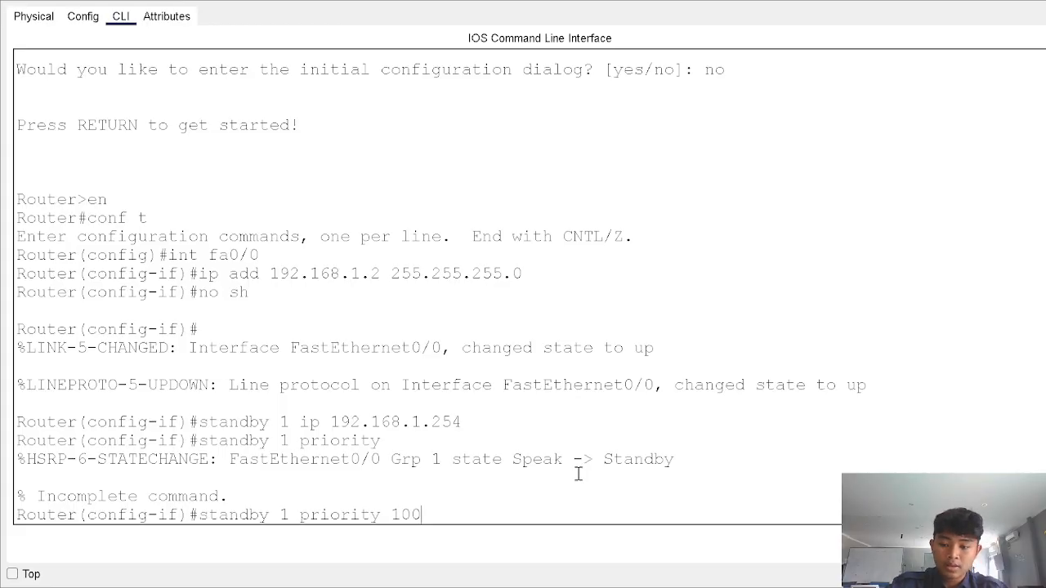
{"action": "key", "text": "Return"}
Enable preemption for standby group 1 on Router8's interface fa0/0
{"action": "type", "text": "sta"}
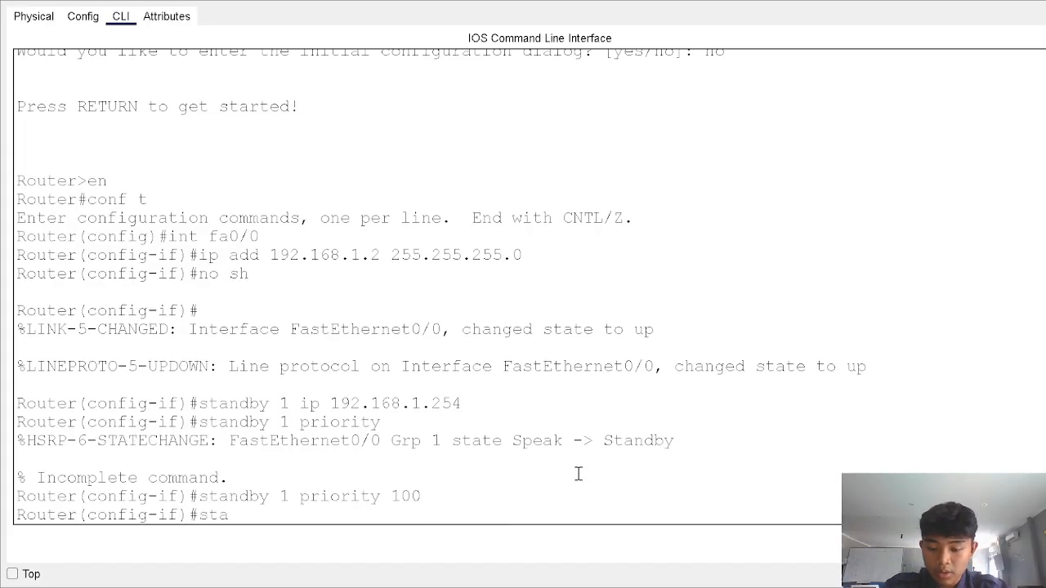
{"action": "type", "text": "n"}
{"action": "type", "text": "d"}
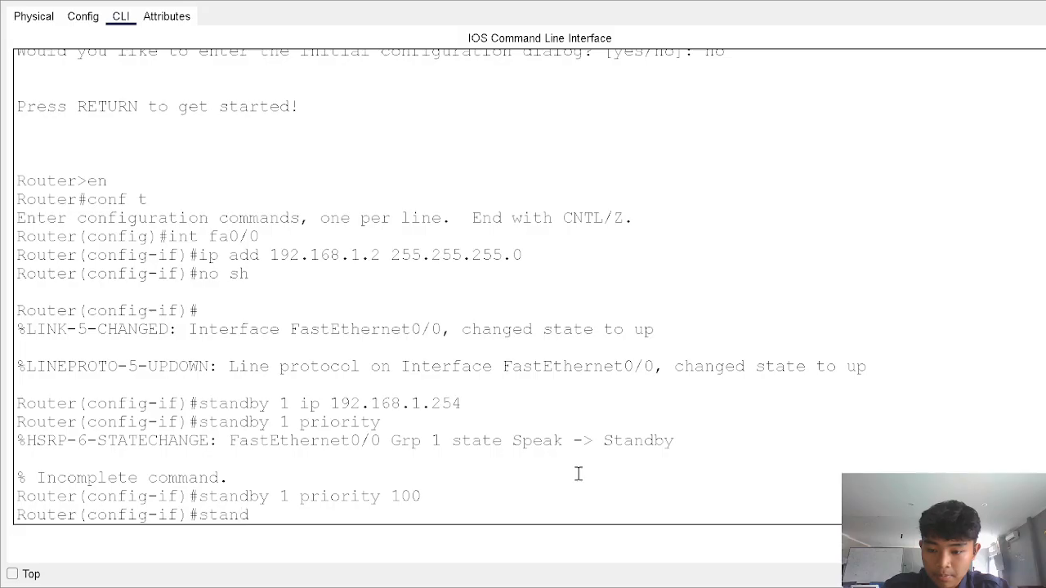
{"action": "type", "text": "by 1 pr"}
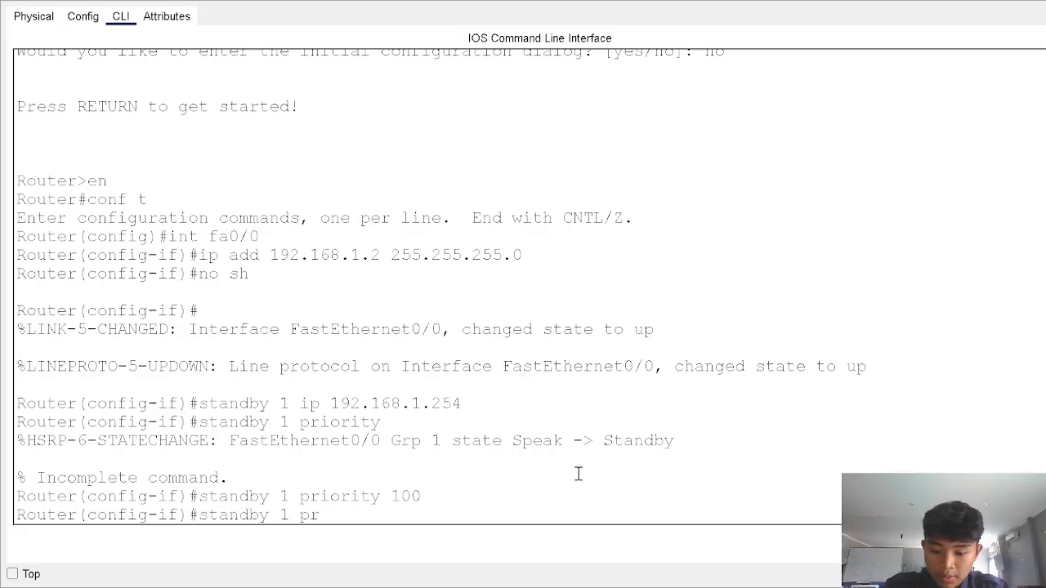
{"action": "type", "text": "eempt"}
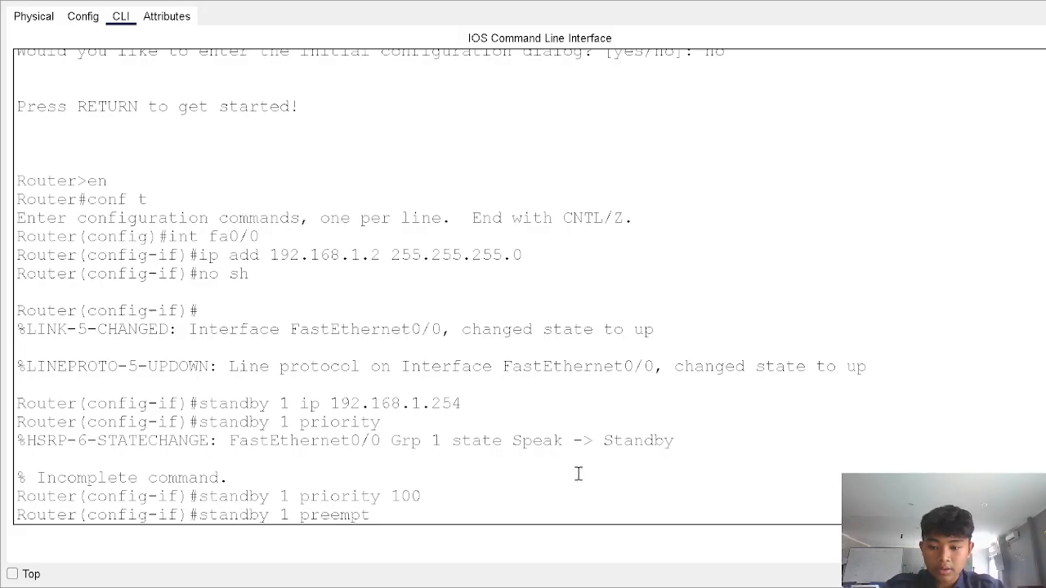
{"action": "key", "text": "Return"}
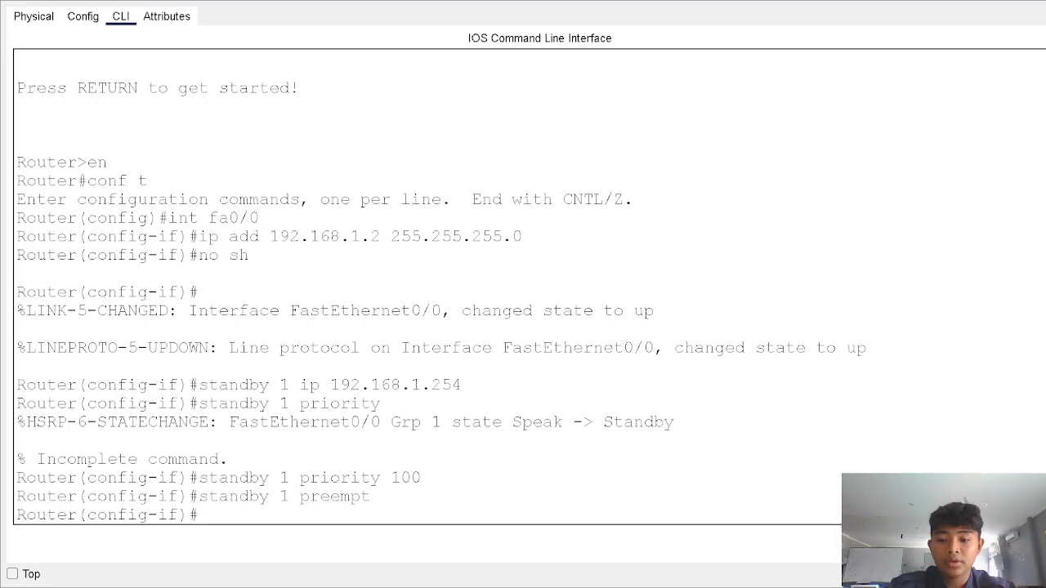
Exit interface configuration mode on Router8 and save the running configuration with do wr
{"action": "type", "text": "exit"}
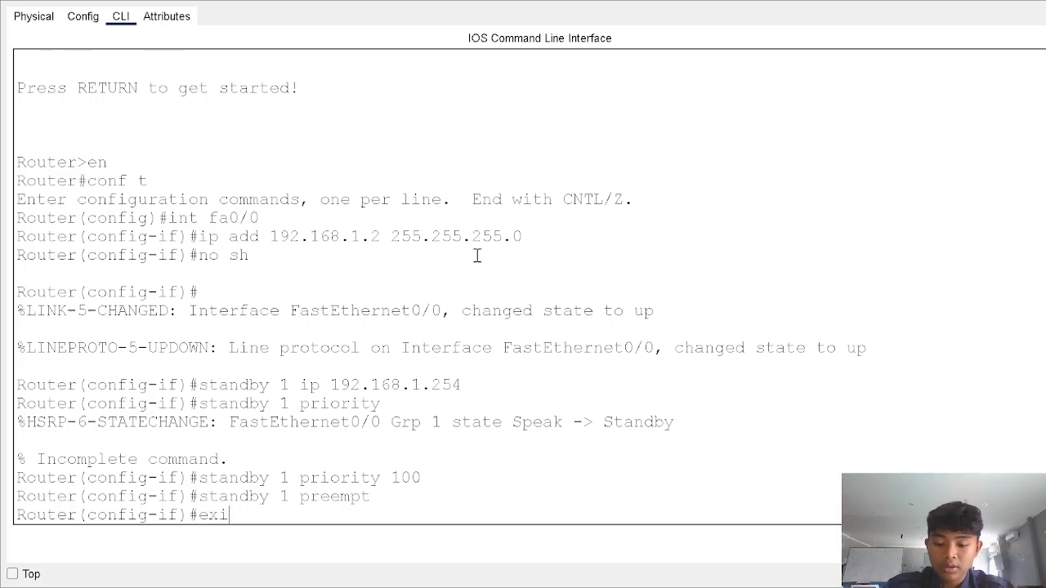
{"action": "key", "text": "Return"}
{"action": "type", "text": "do wr"}
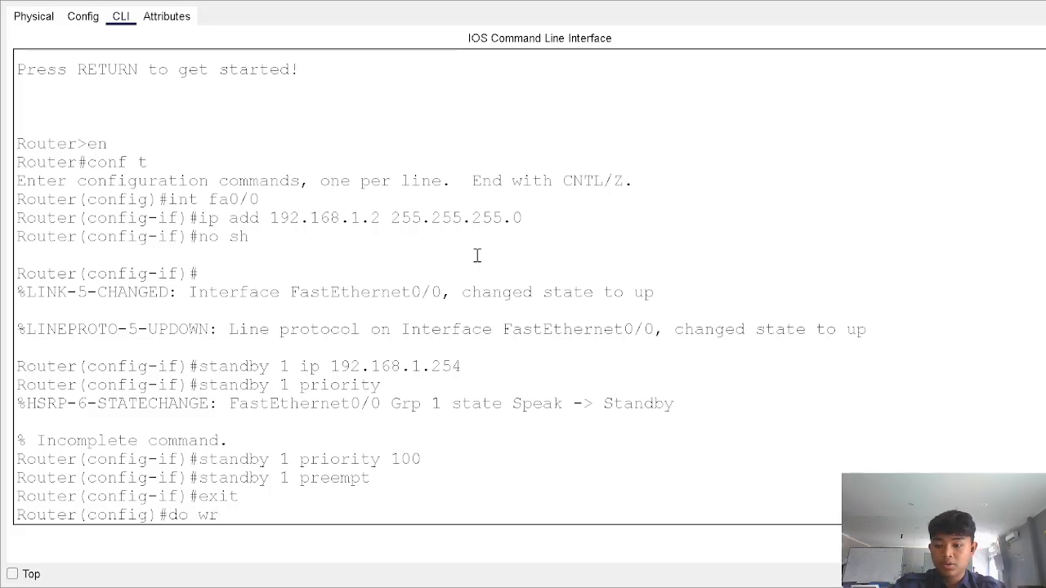
{"action": "key", "text": "Return"}
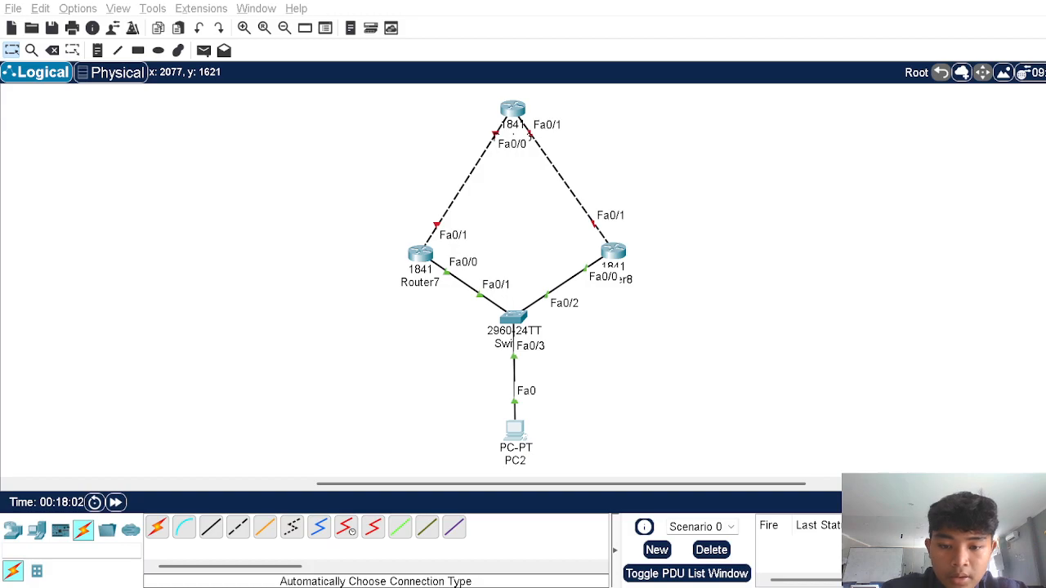
Give PC2 the static IPv4 address 192.168.1.10 with subnet mask 255.255.255.0
{"action": "left_click", "coordinate": [515, 431]}
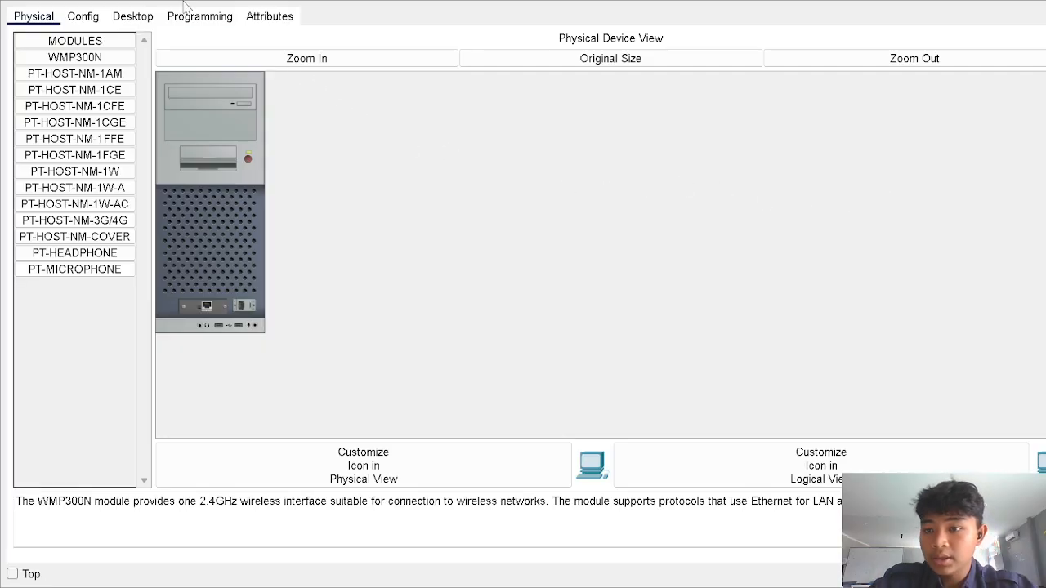
{"action": "left_click", "coordinate": [143, 12]}
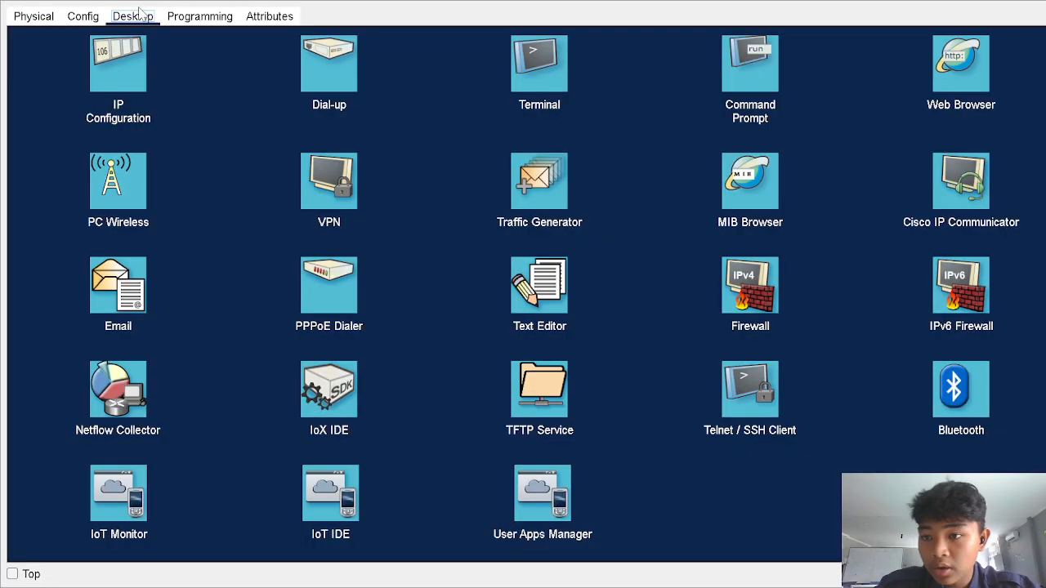
{"action": "left_click", "coordinate": [120, 85]}
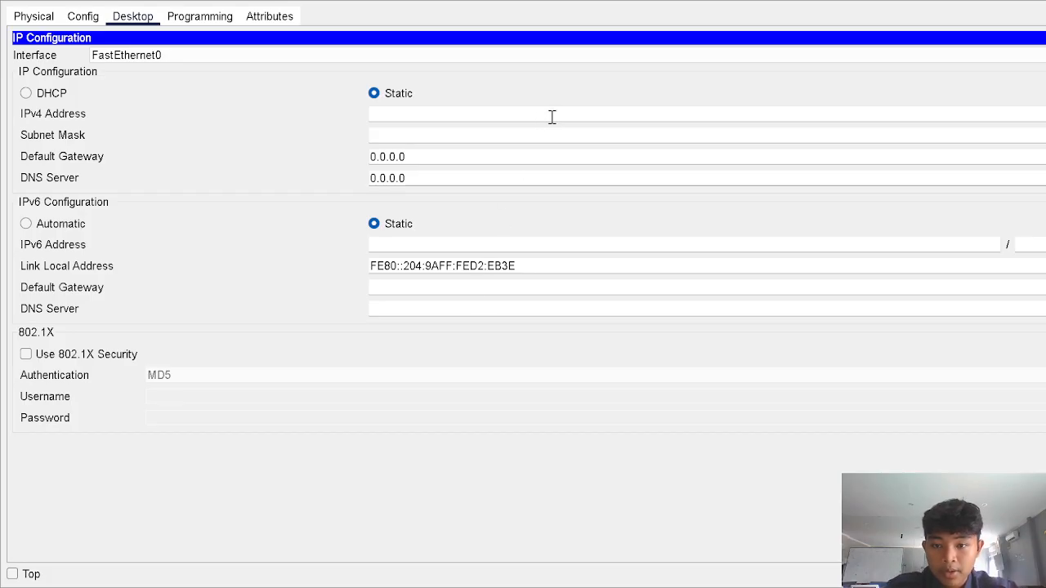
{"action": "type", "text": "192.168"}
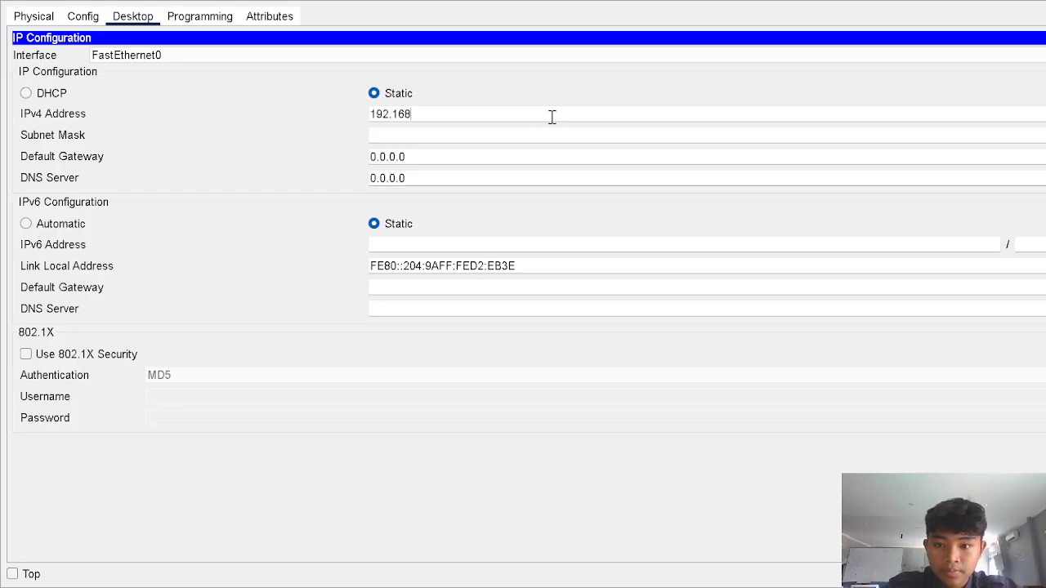
{"action": "type", "text": ".1.10"}
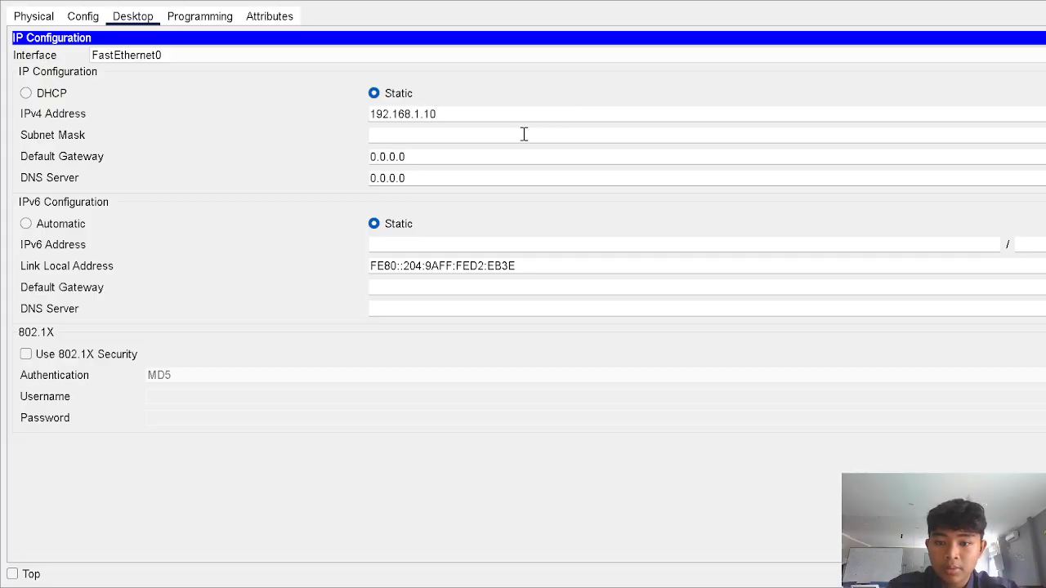
{"action": "left_click", "coordinate": [524, 134]}
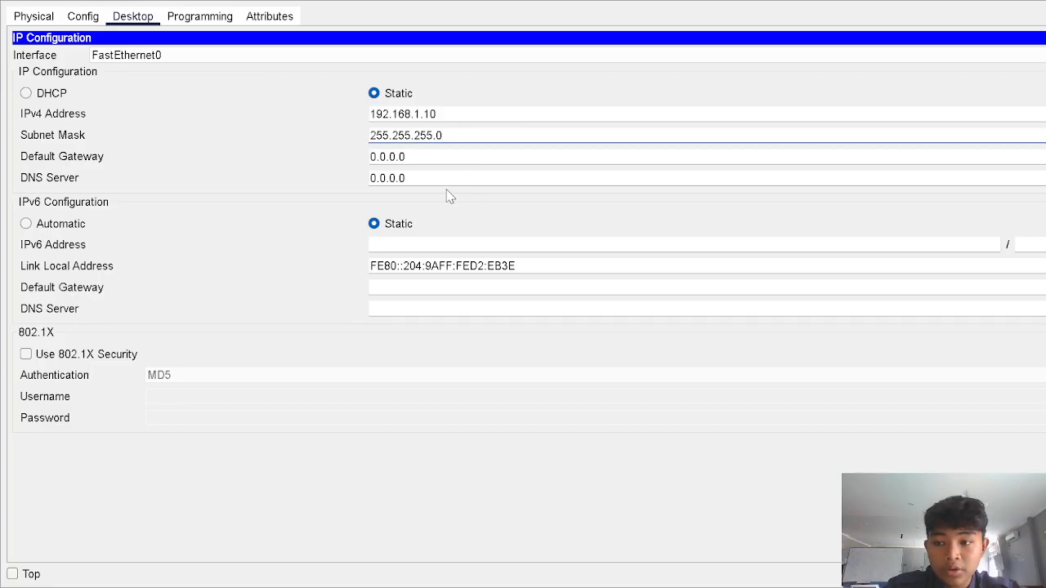
Set PC2's IPv4 default gateway to the HSRP virtual address 192.168.1.254 and close its IP configuration
{"action": "left_click", "coordinate": [446, 161]}
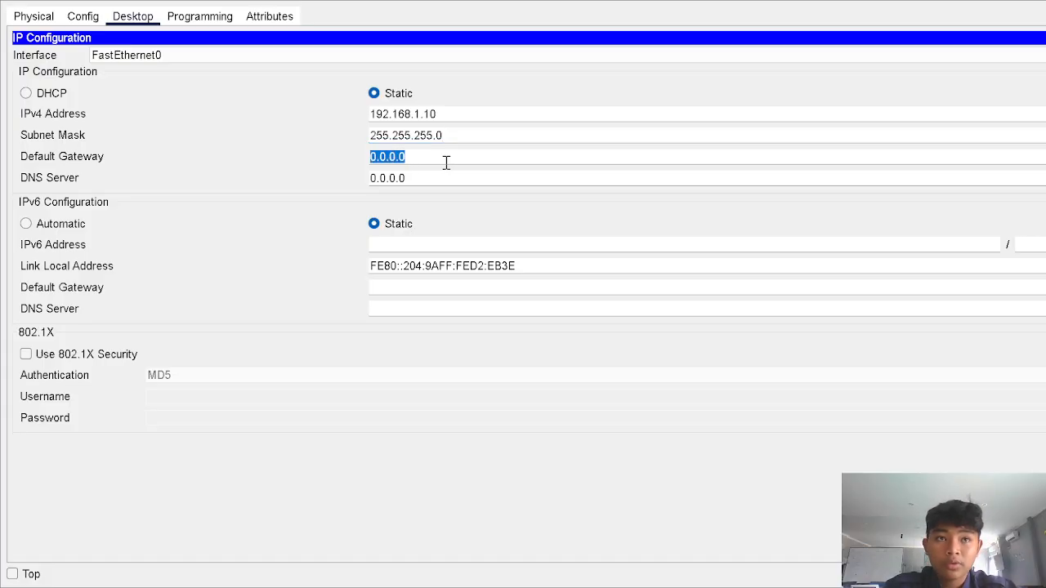
{"action": "type", "text": "192.168.1."}
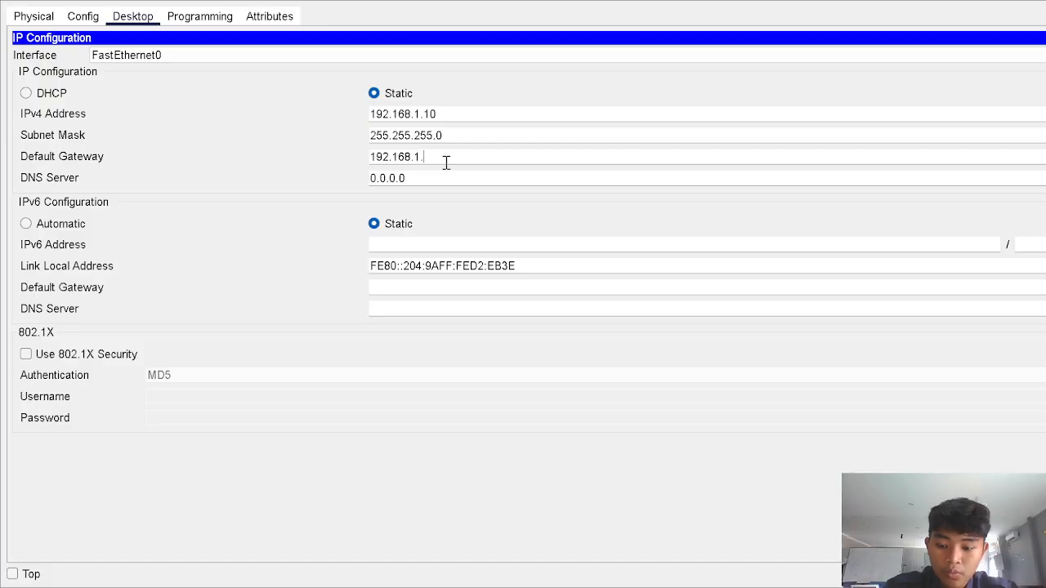
{"action": "type", "text": "254"}
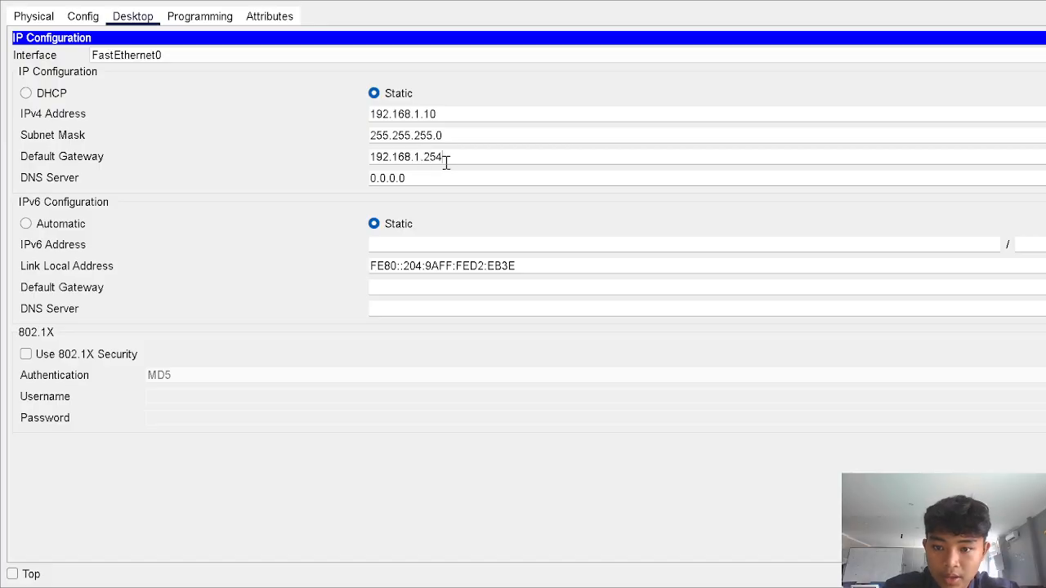
{"action": "left_click", "coordinate": [480, 207]}
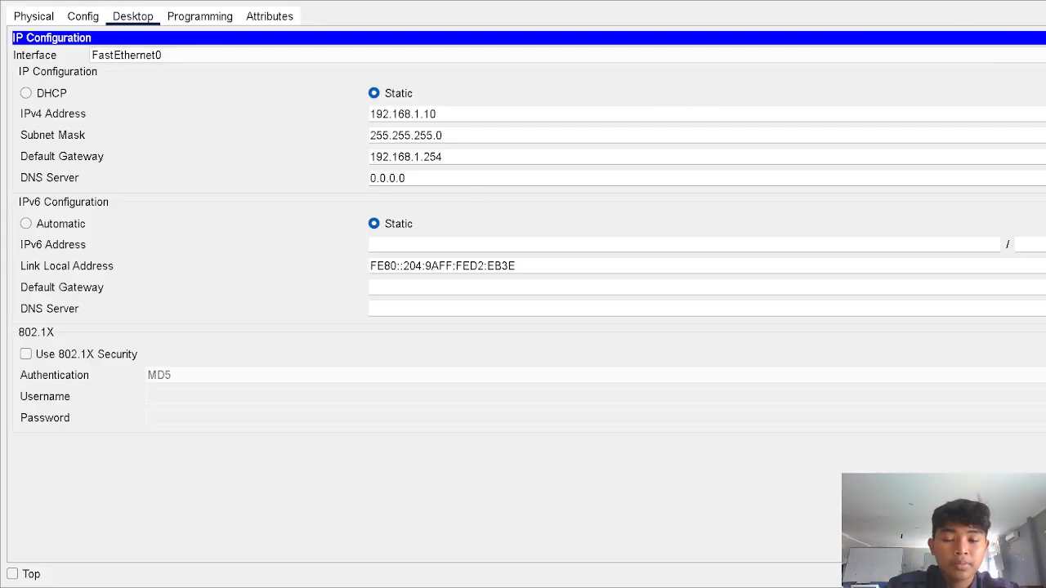
{"action": "left_click", "coordinate": [1044, 38]}
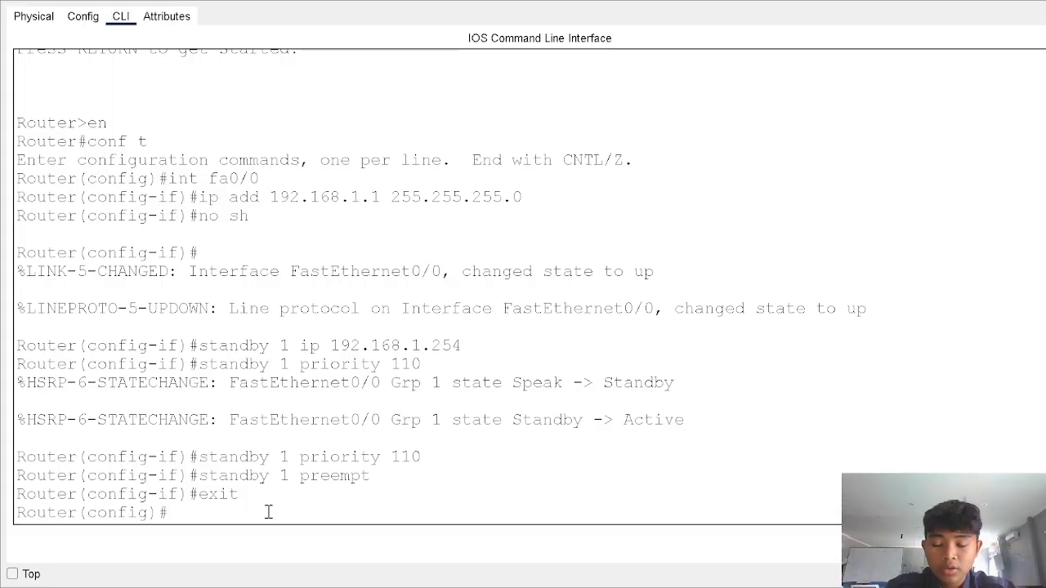
Run do show standby on Router7 and examine the HSRP state of group 1 on fa0/0
{"action": "type", "text": "do sho"}
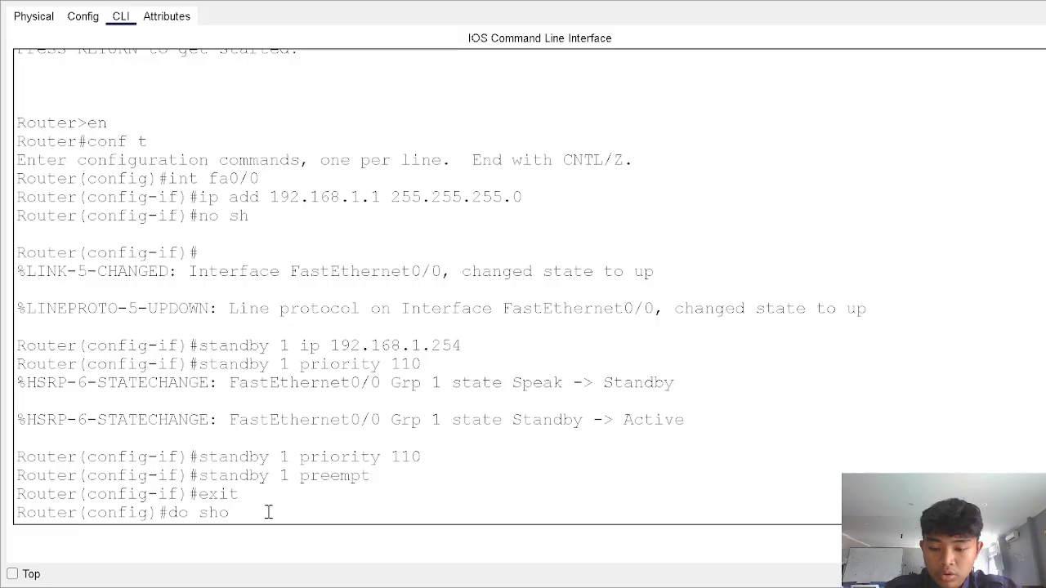
{"action": "type", "text": "w standby"}
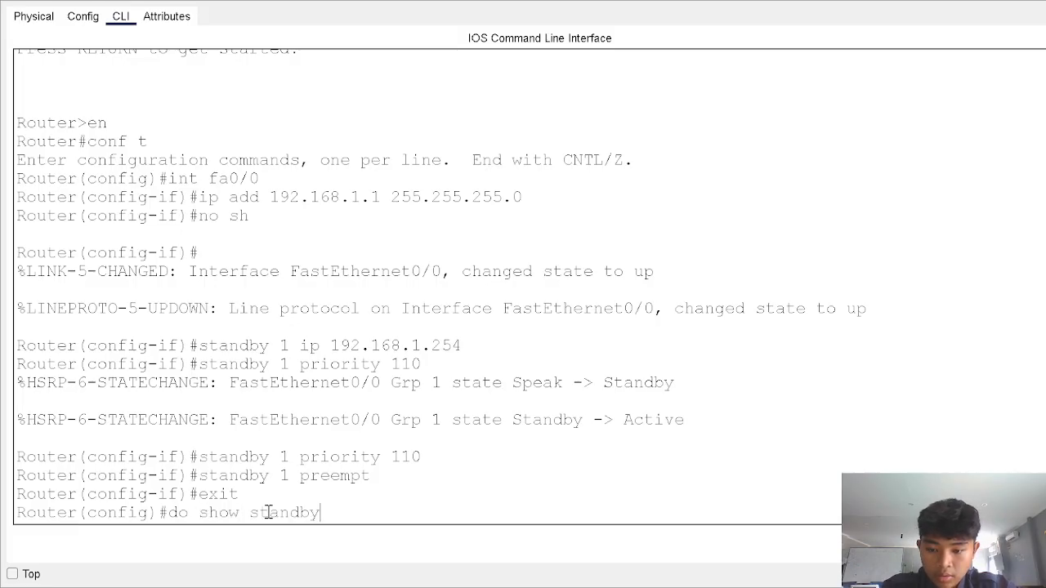
{"action": "key", "text": "Return"}
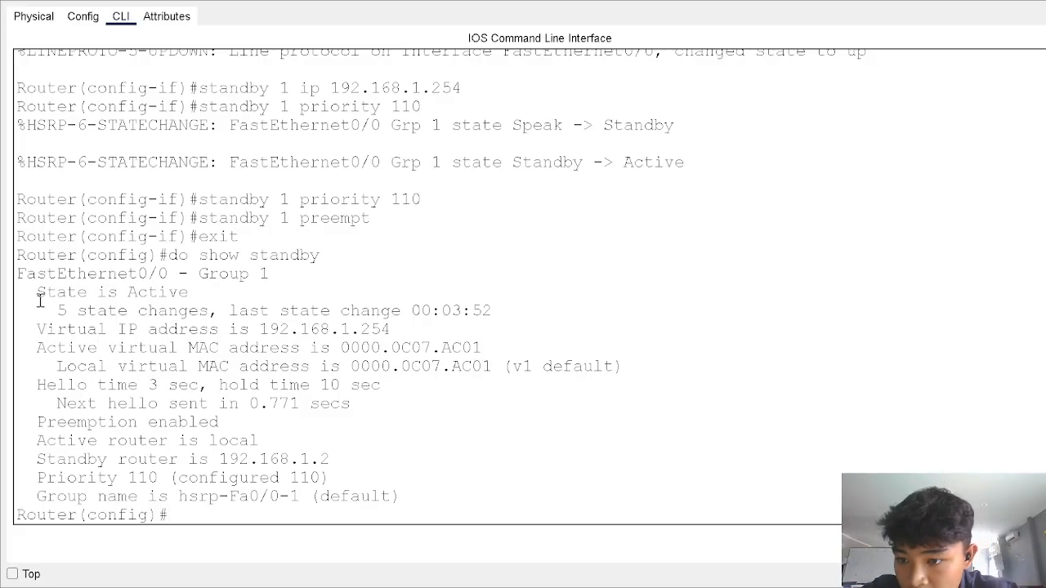
{"action": "left_click_drag", "start_coordinate": [37, 293], "coordinate": [194, 291]}
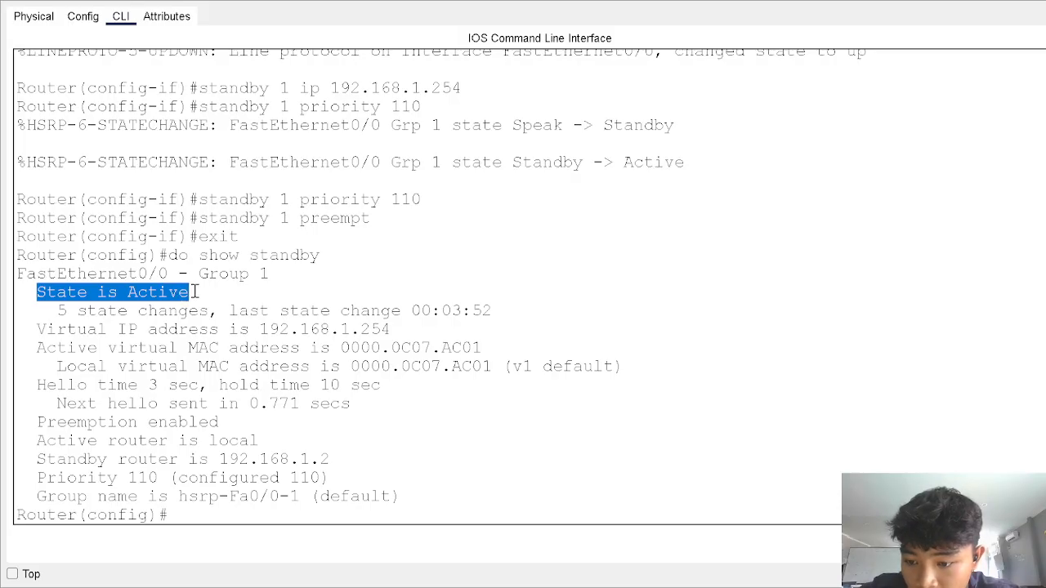
{"action": "left_click", "coordinate": [198, 516]}
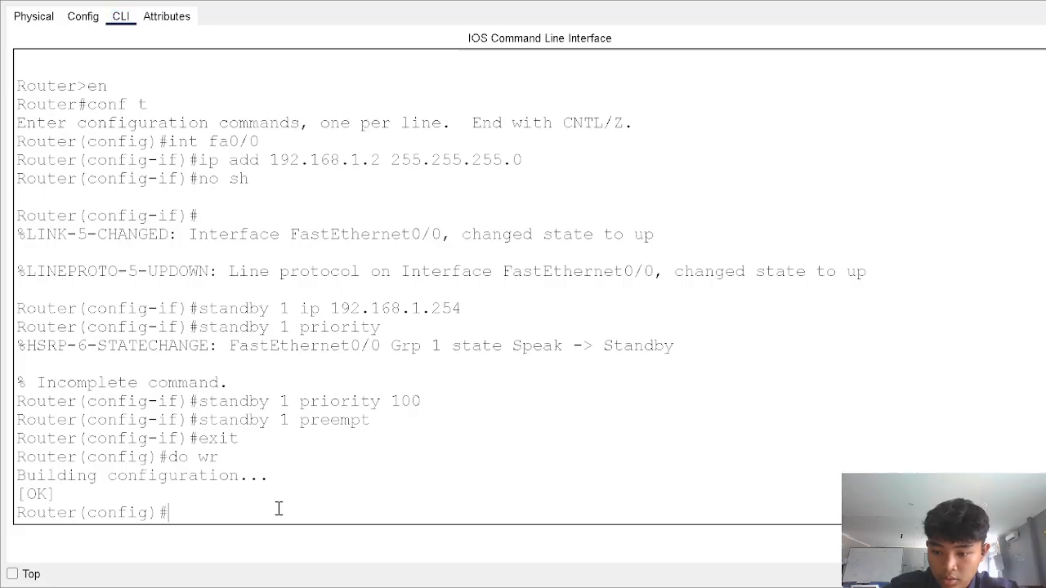
Run do show standby on Router8 to check its HSRP status for group 1
{"action": "type", "text": "do sho"}
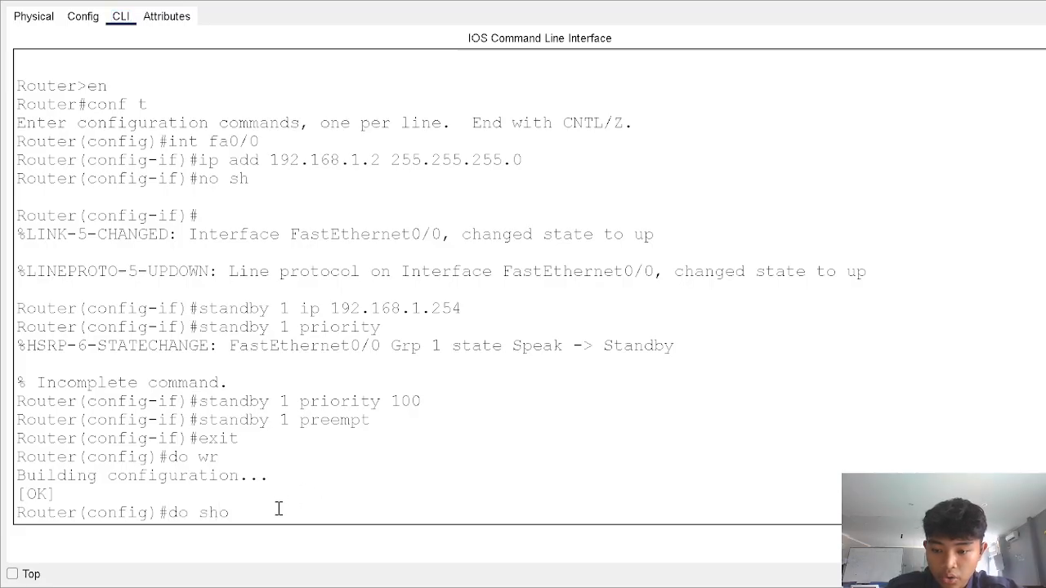
{"action": "type", "text": "w standby"}
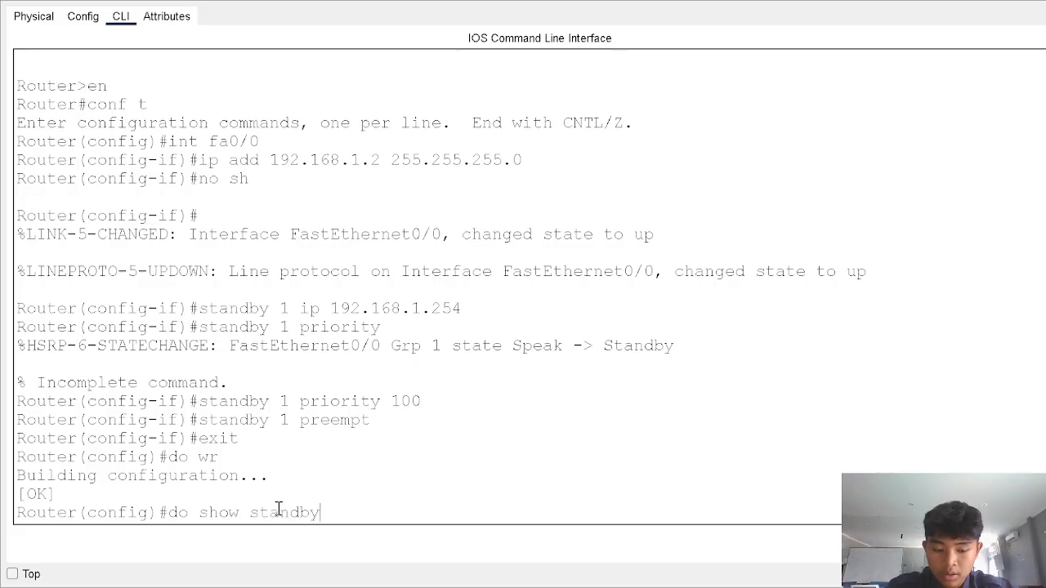
{"action": "key", "text": "Return"}
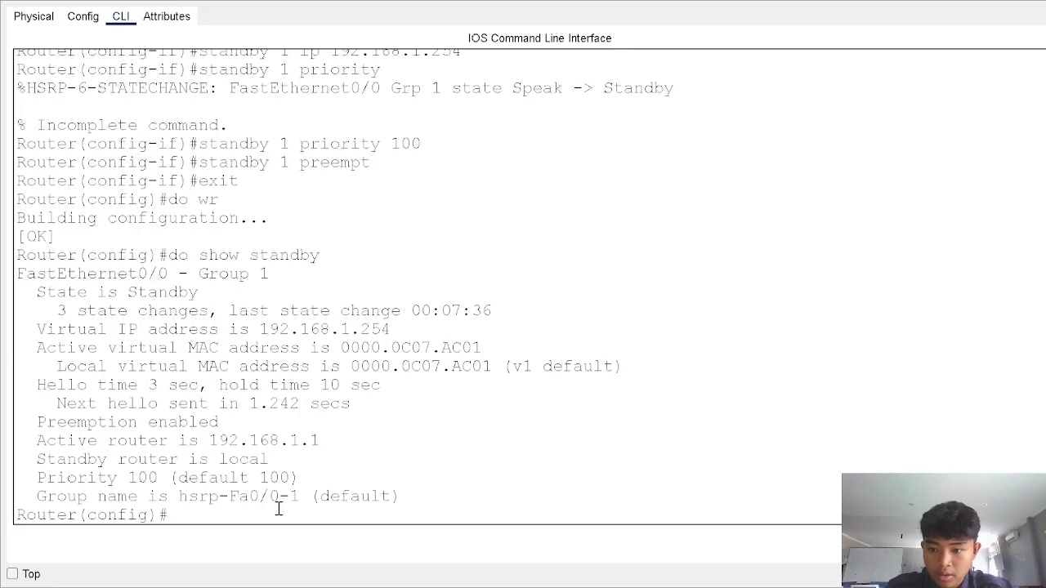